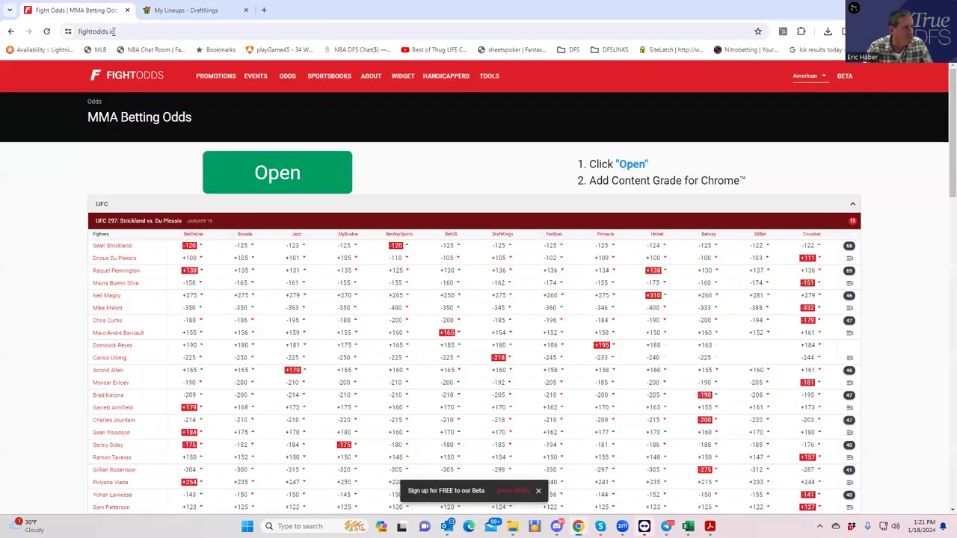
- Review the UFC 297 moneyline odds on Fight Odds and compare them with the fighter salaries at the end of the DraftKings player list
click(97, 11)
scroll(903, 353, down, 3)
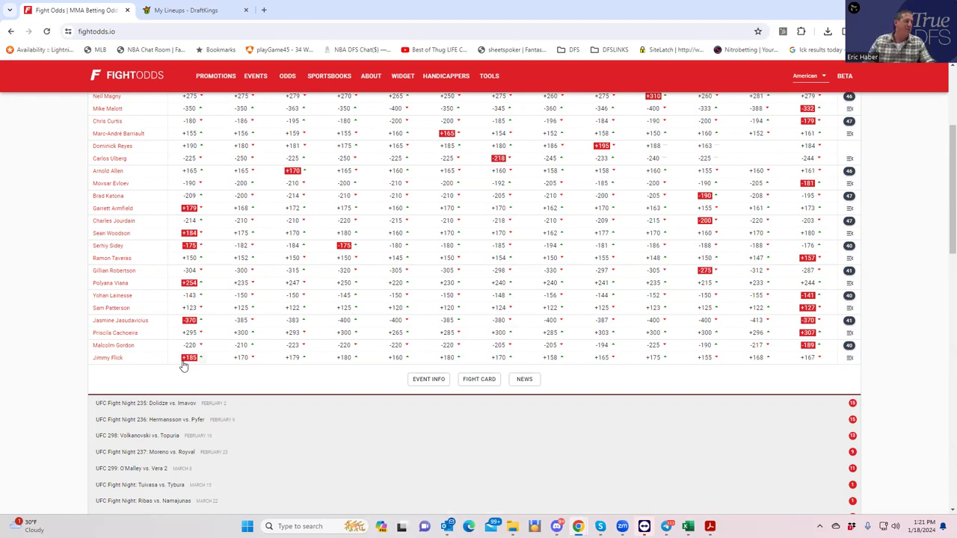
click(199, 10)
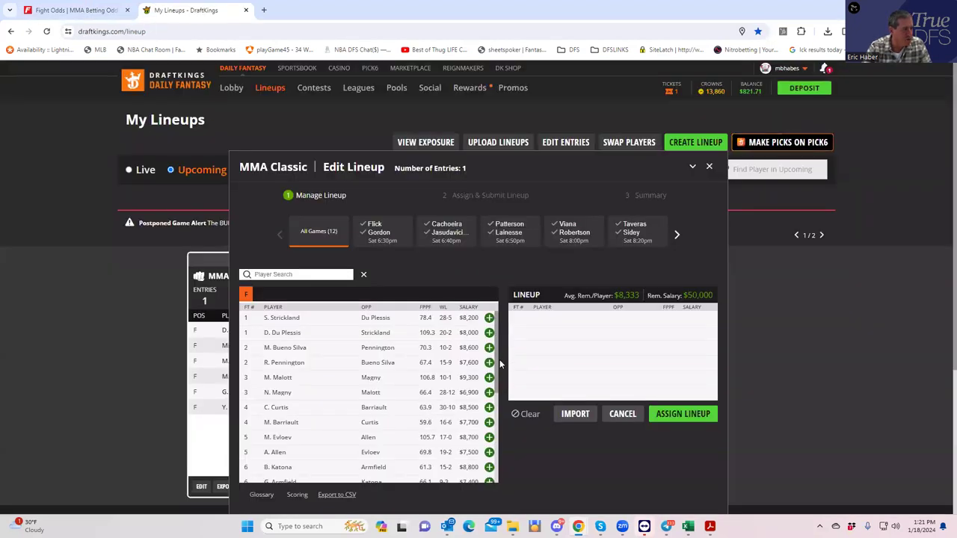
drag(497, 381, 501, 478)
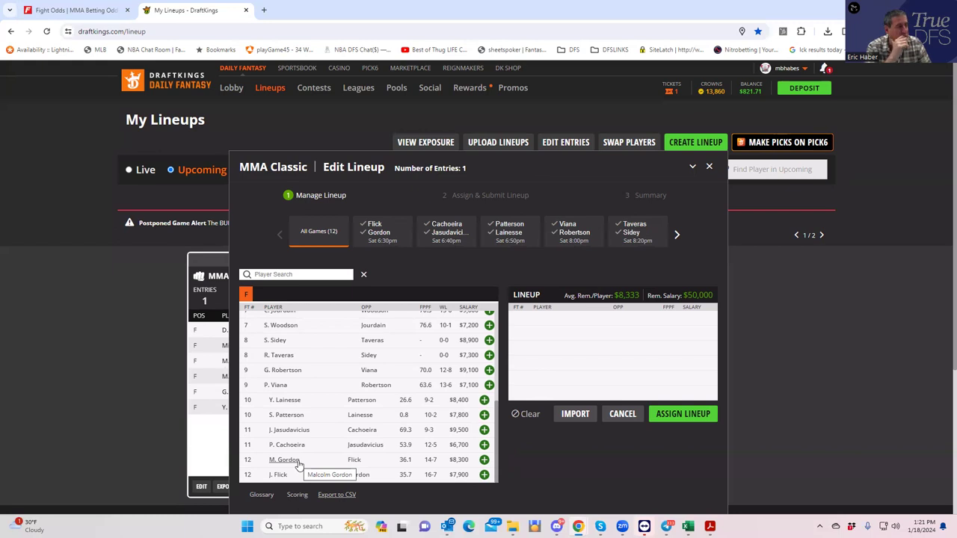
- Check the prop odds for the Malcolm Gordon vs. Jimmy Flick fight on Fight Odds and add M. Gordon to the DraftKings lineup
click(88, 11)
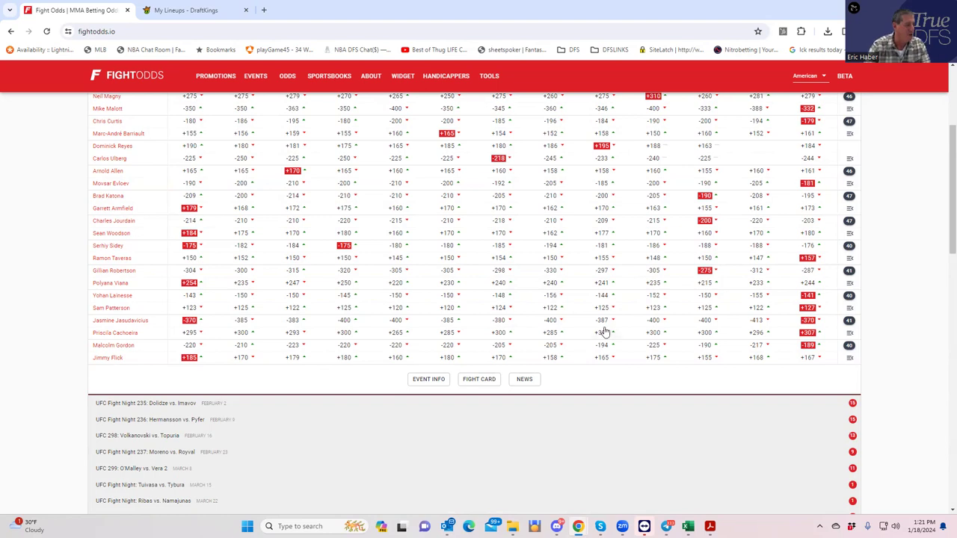
click(849, 347)
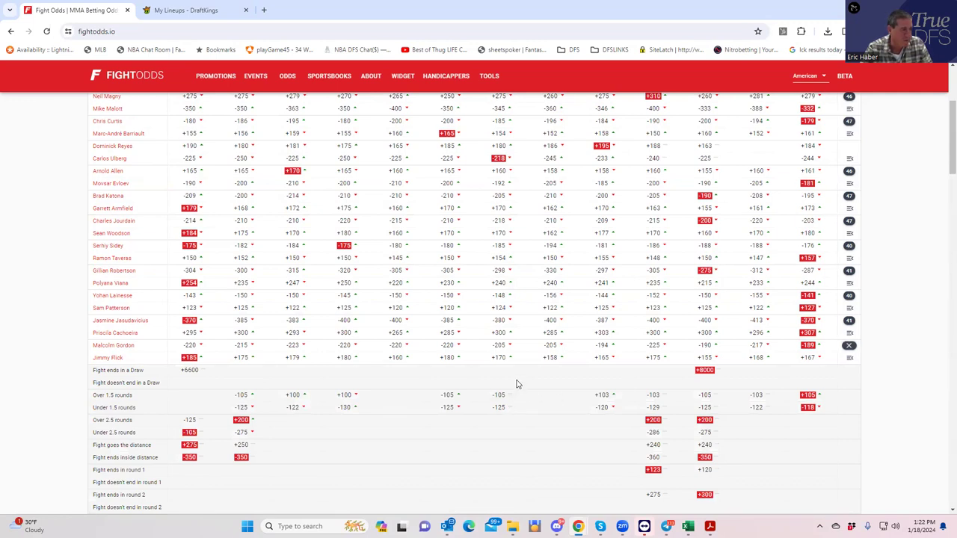
scroll(516, 384, down, 2)
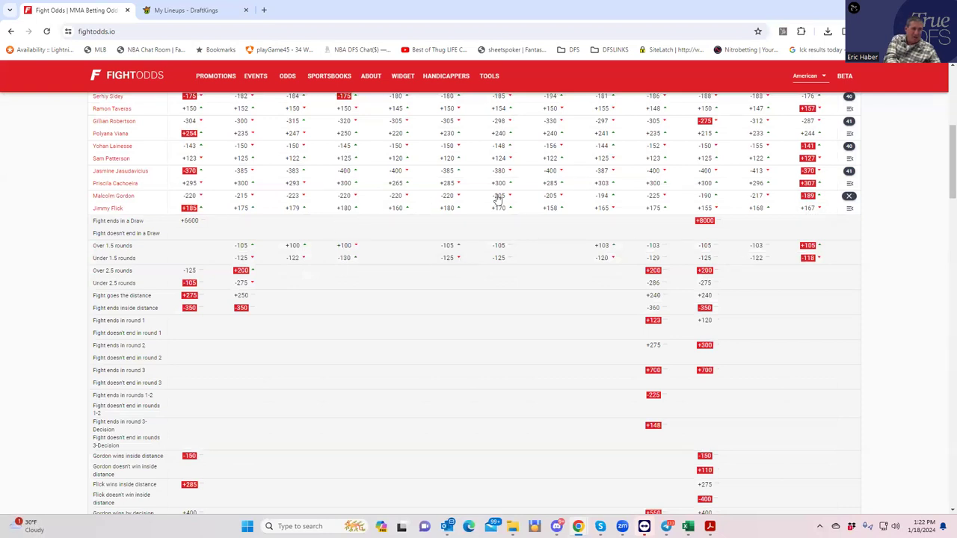
scroll(221, 423, down, 2)
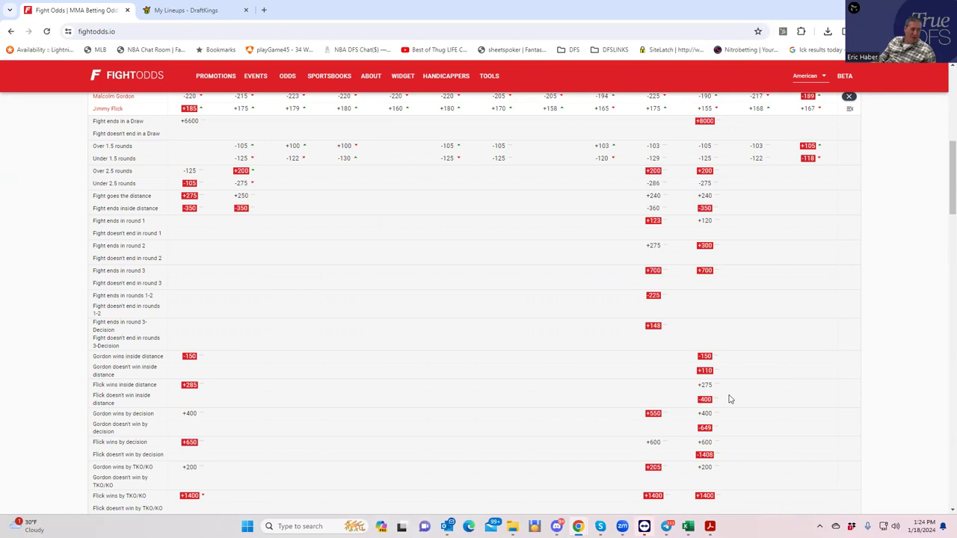
click(196, 9)
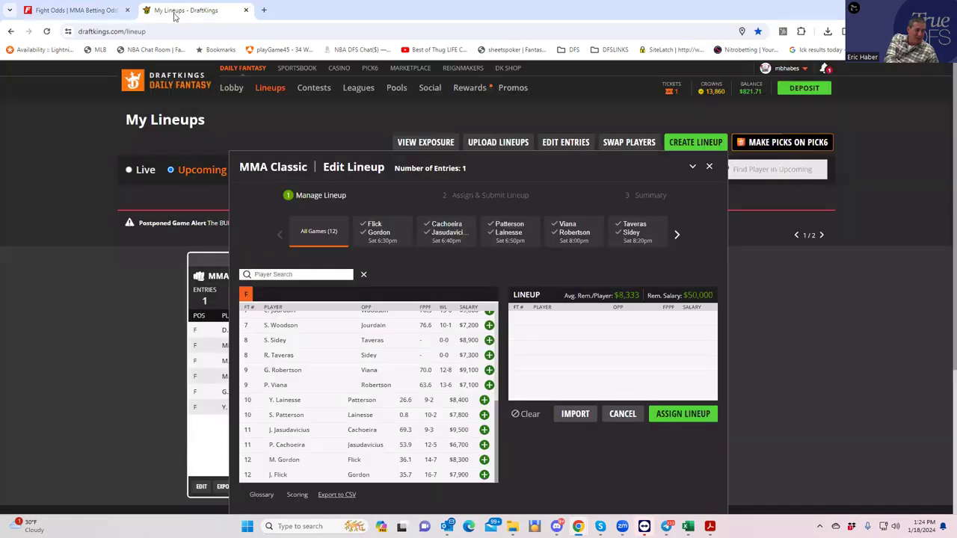
click(483, 460)
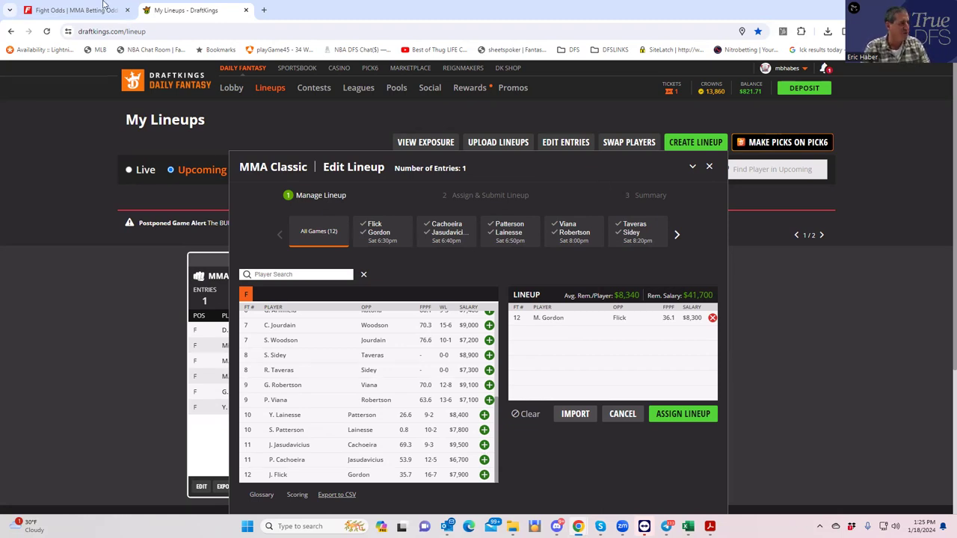
- Collapse the Gordon vs. Flick props on Fight Odds and examine Priscila Cachoeira's fighter record and fight history
click(83, 12)
scroll(448, 222, up, 3)
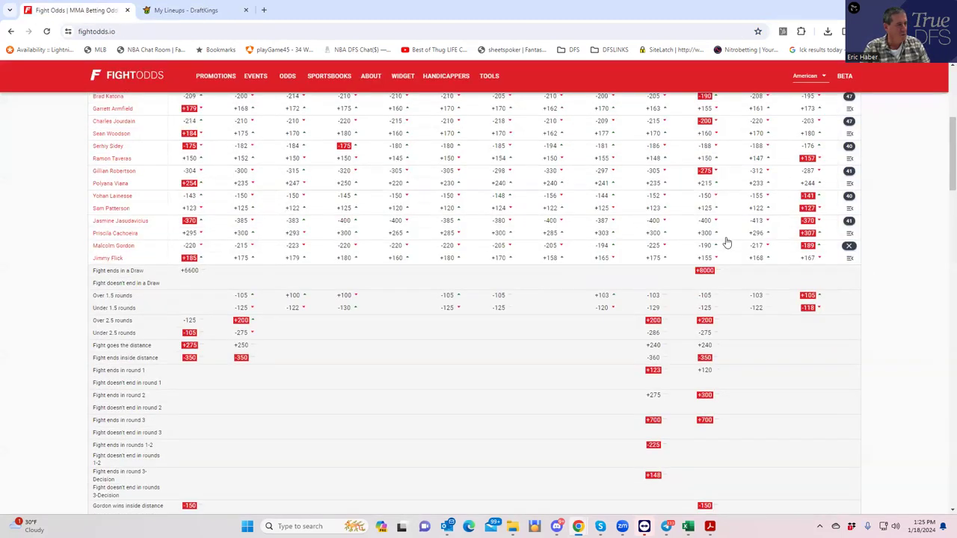
click(849, 247)
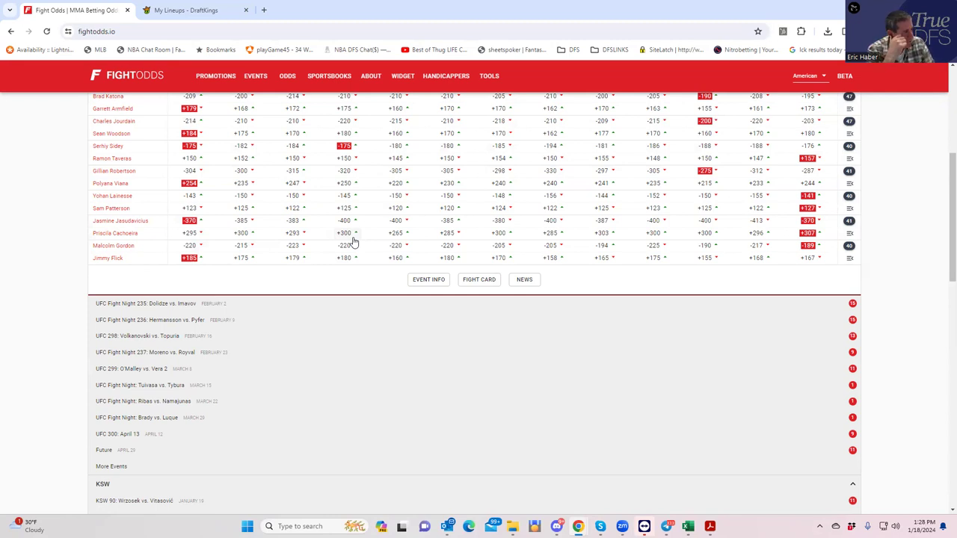
click(124, 235)
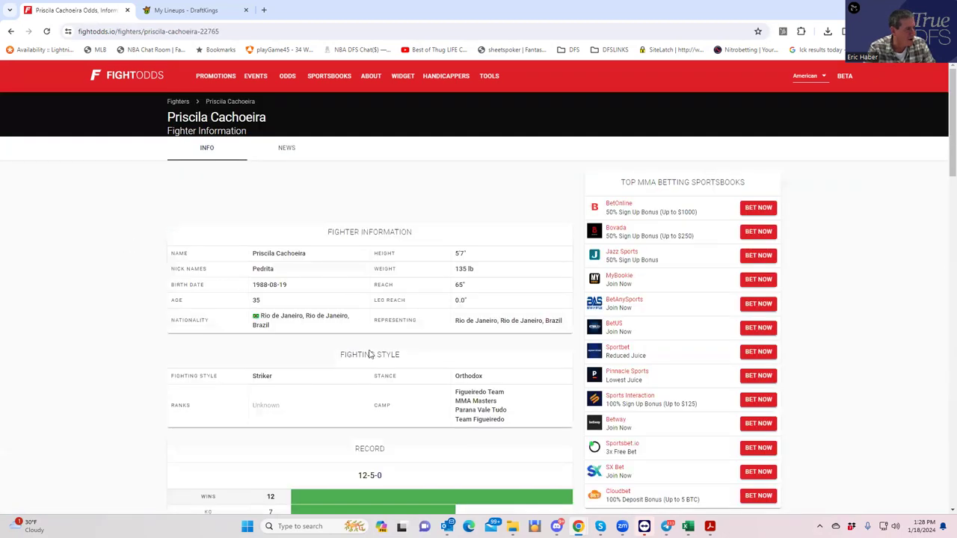
scroll(377, 400, down, 5)
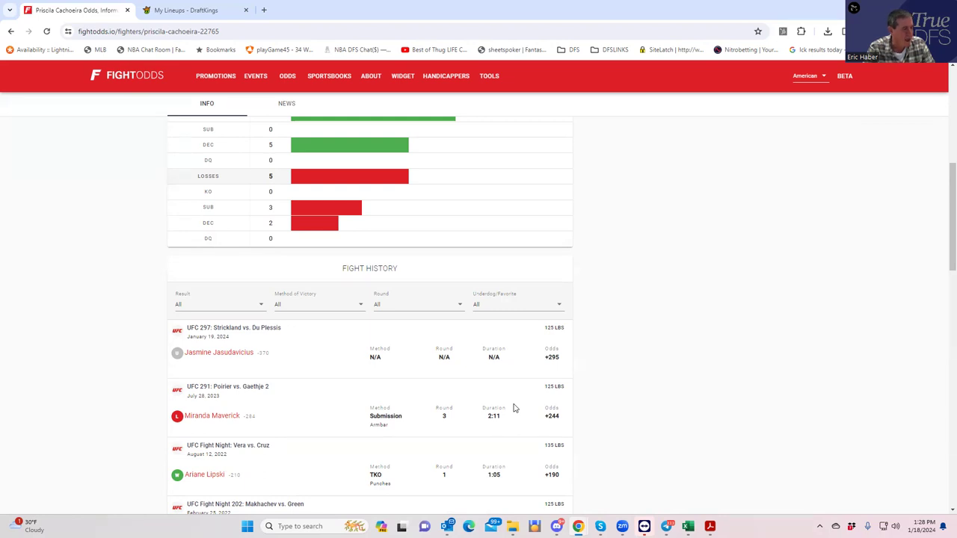
click(10, 34)
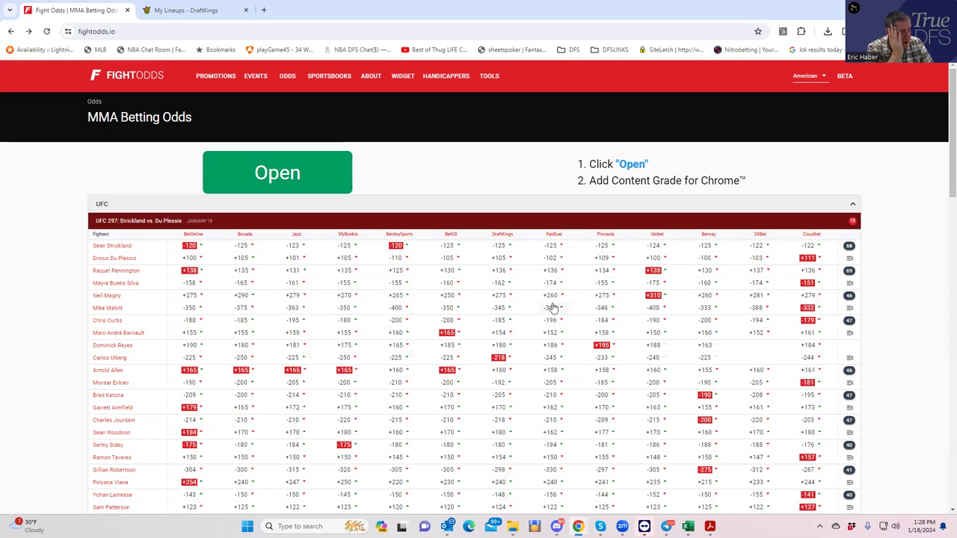
- Check the prop odds for the Yohan Lainesse vs. Sam Patterson fight on Fight Odds and add Y. Lainesse to the DraftKings lineup
scroll(889, 372, down, 2)
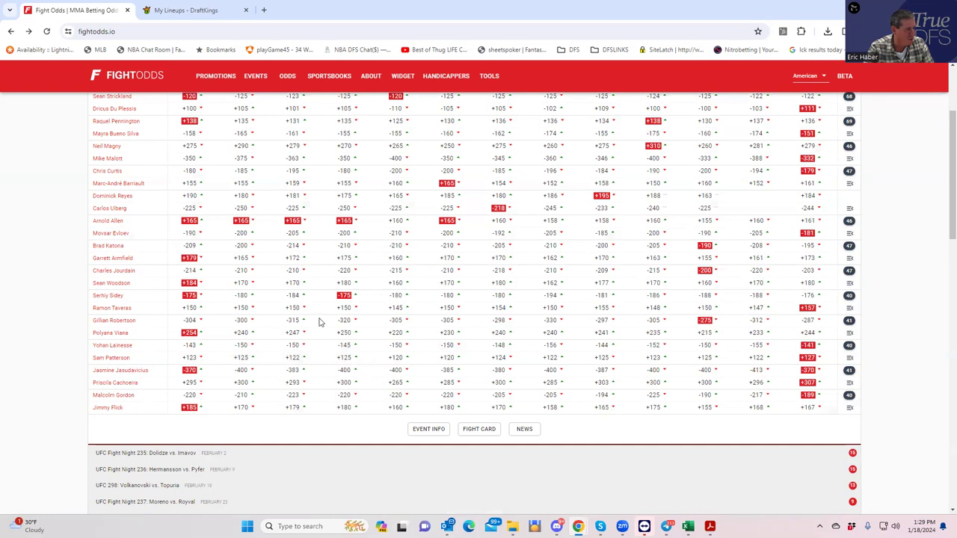
click(172, 18)
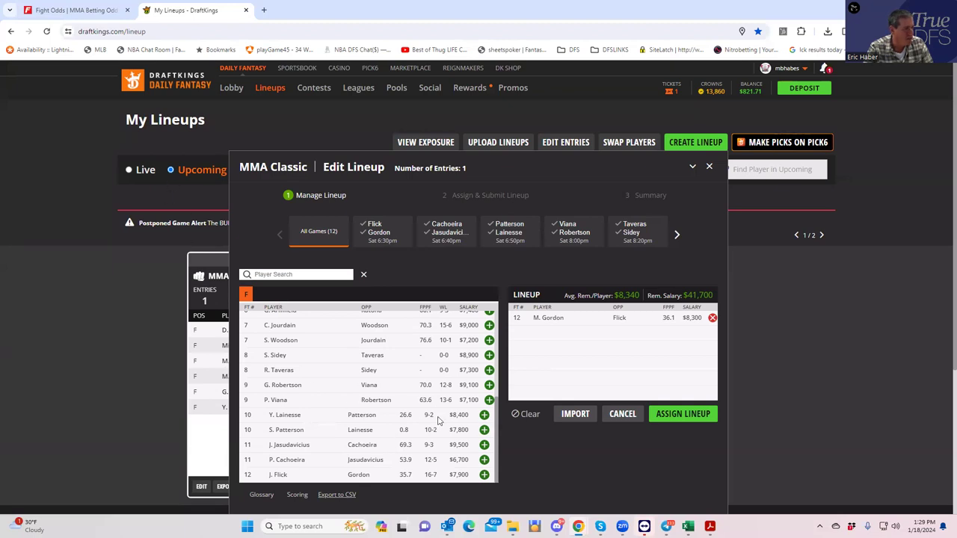
click(99, 12)
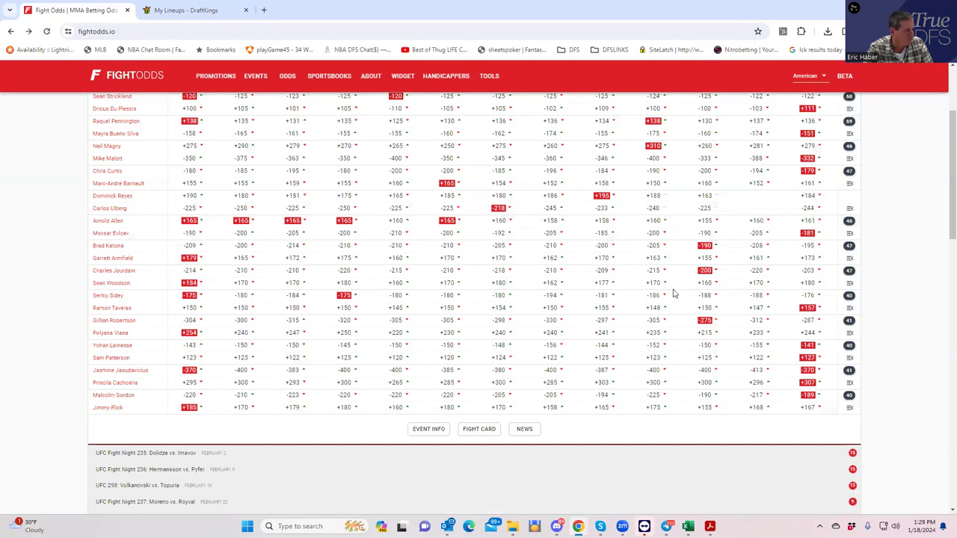
click(848, 345)
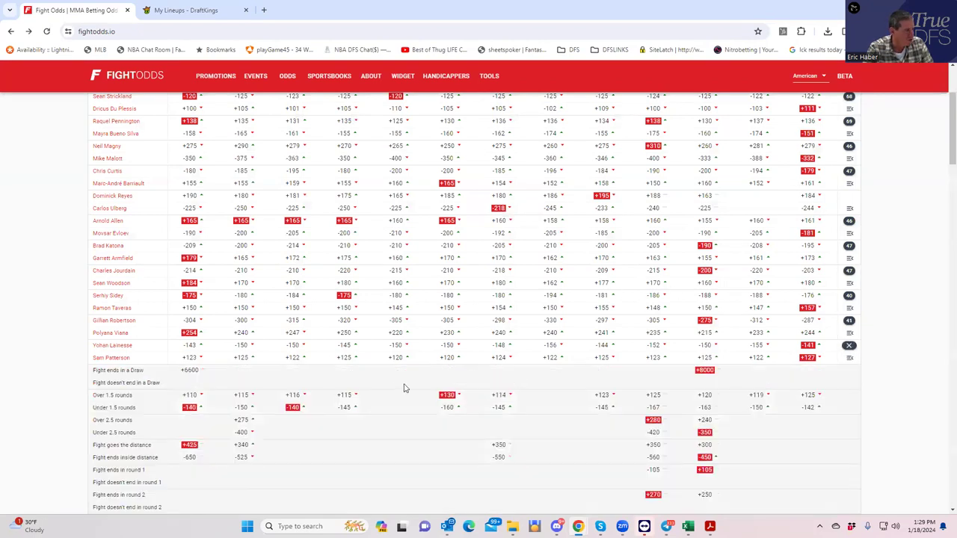
scroll(245, 421, down, 2)
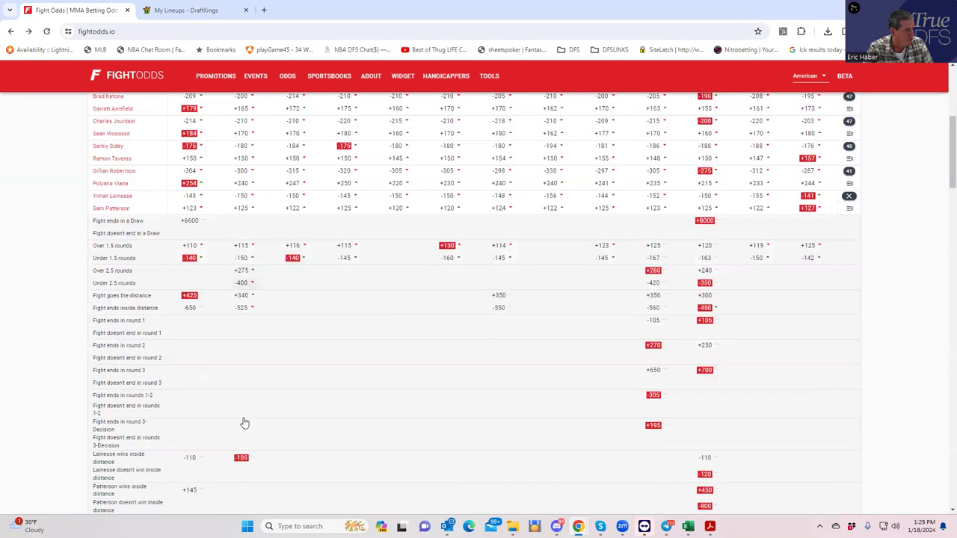
scroll(245, 422, down, 1)
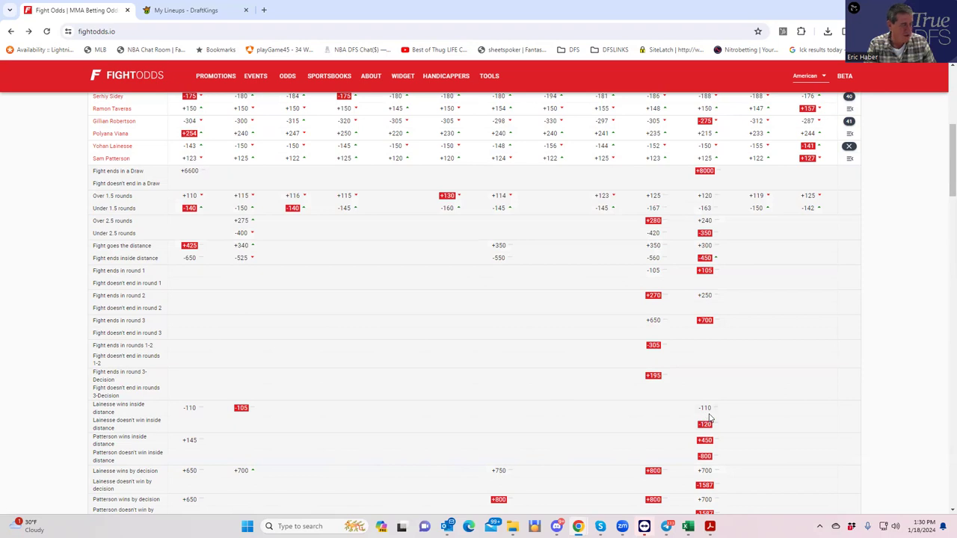
click(186, 10)
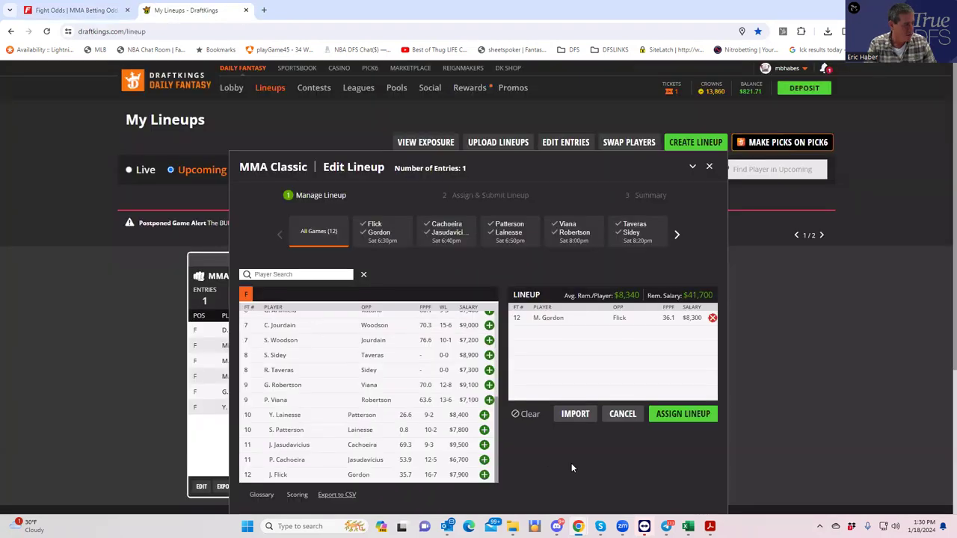
click(483, 414)
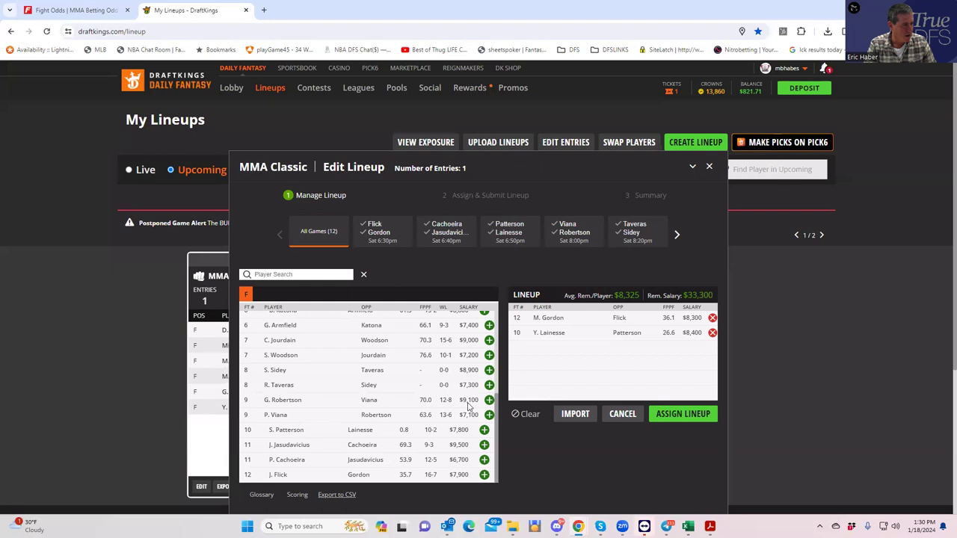
click(70, 11)
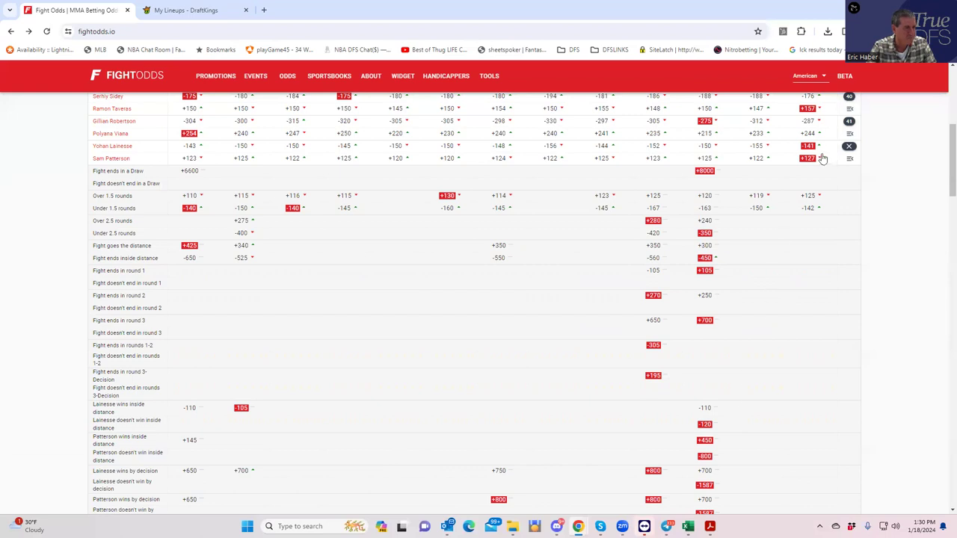
click(187, 10)
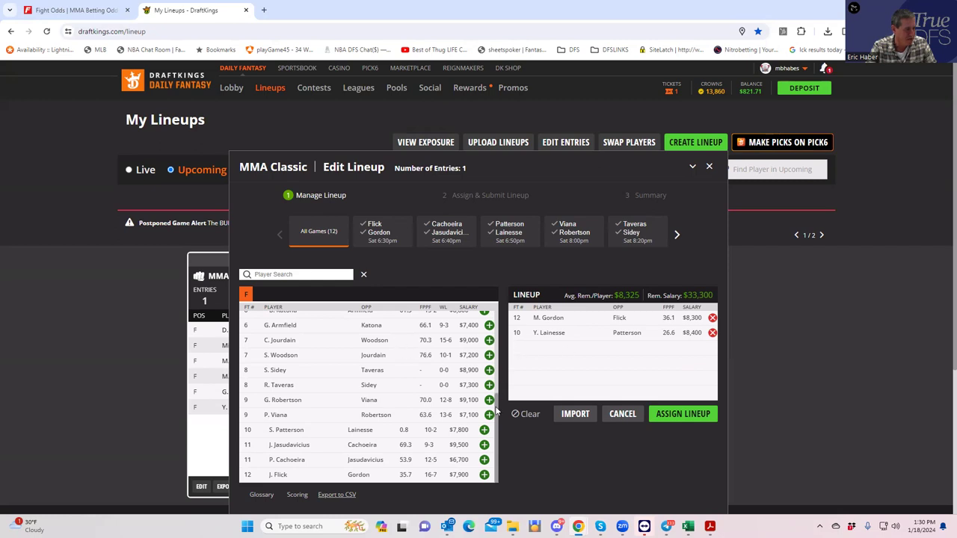
scroll(493, 389, up, 10)
click(485, 317)
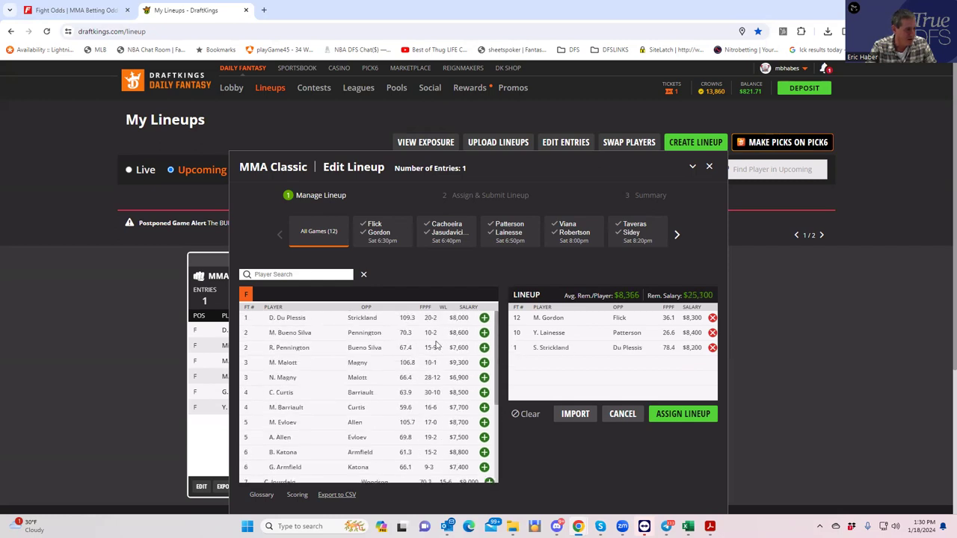
click(711, 348)
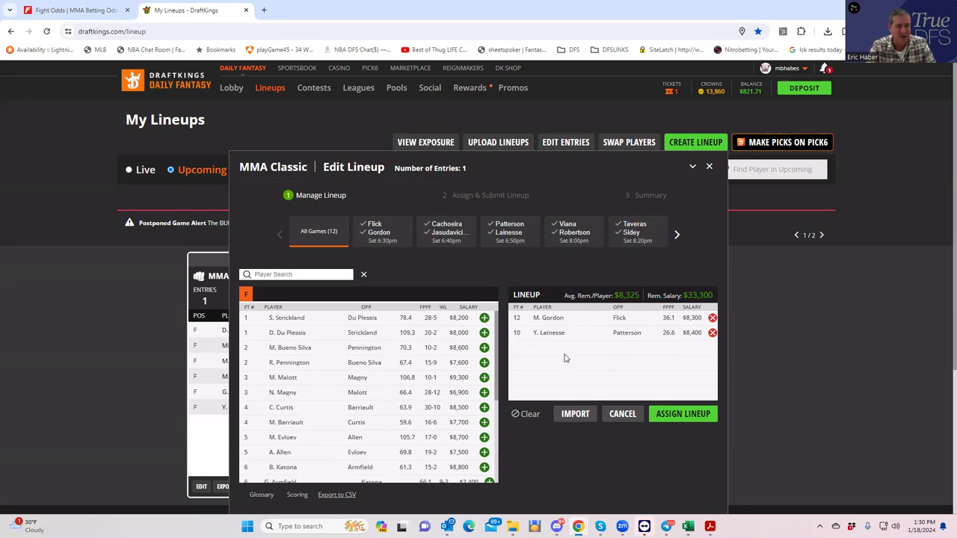
- Replace the expanded Lainesse vs. Patterson props with Gillian Robertson vs. Polyana Viana on Fight Odds, and look up their DraftKings salaries
click(91, 10)
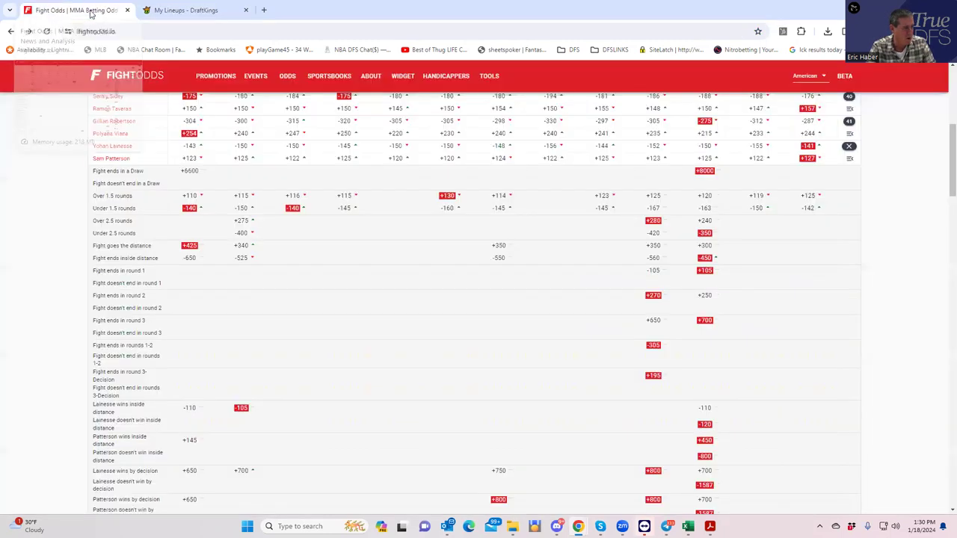
scroll(706, 210, up, 2)
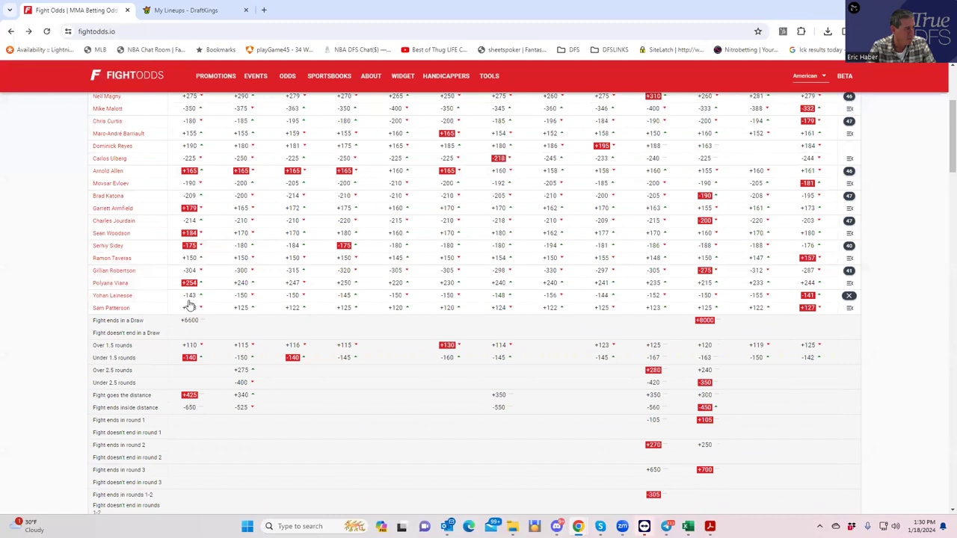
click(849, 295)
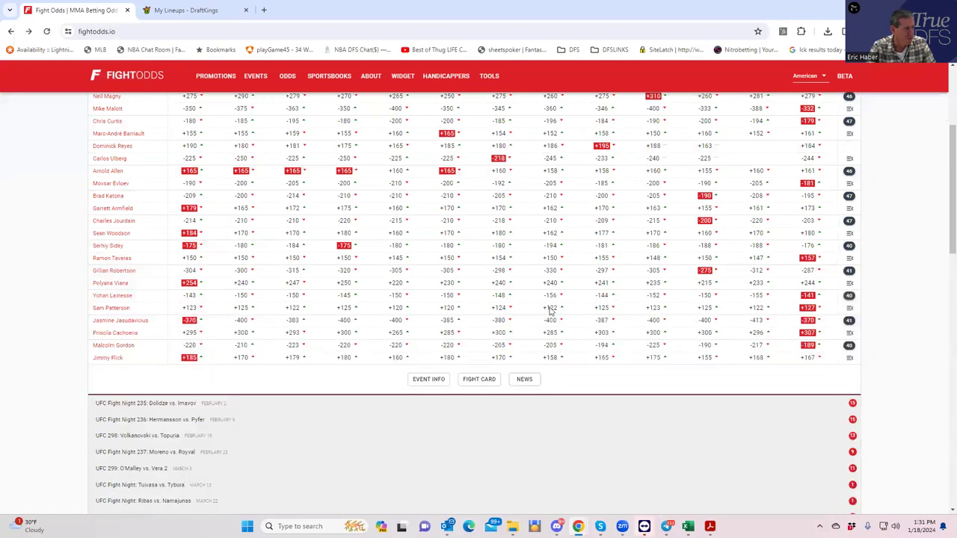
click(849, 271)
click(187, 10)
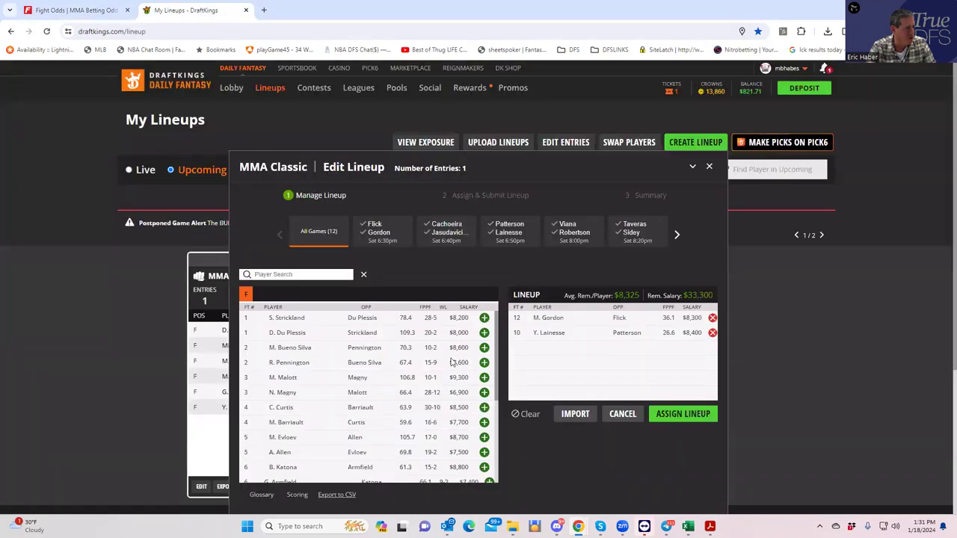
drag(495, 367, 513, 433)
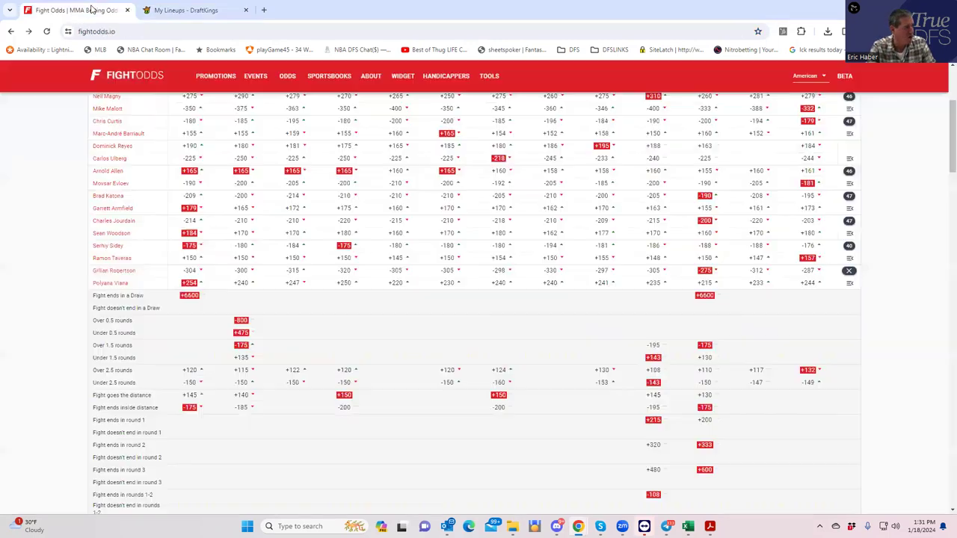
- Return to Fight Odds, then collapse and reopen the prop odds for the Gillian Robertson vs. Polyana Viana fight
click(74, 10)
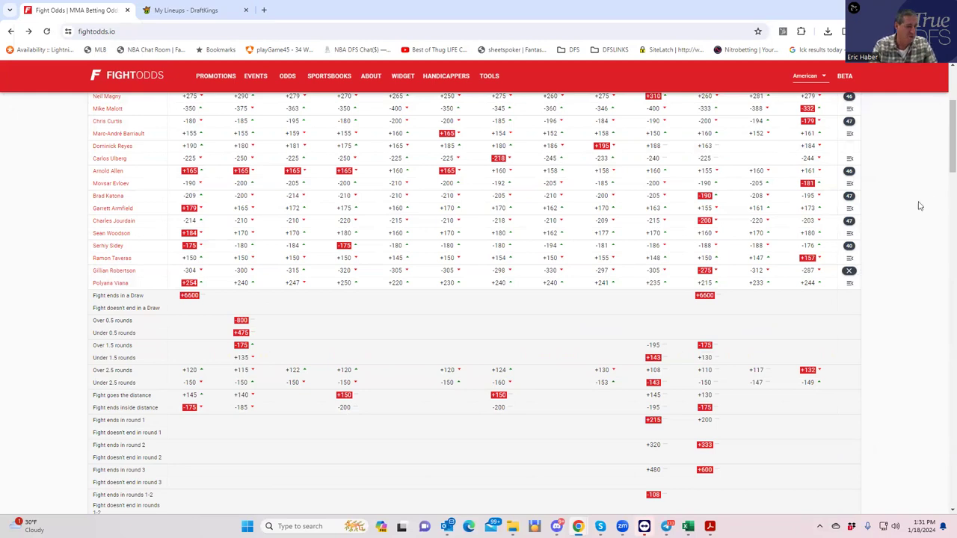
click(850, 274)
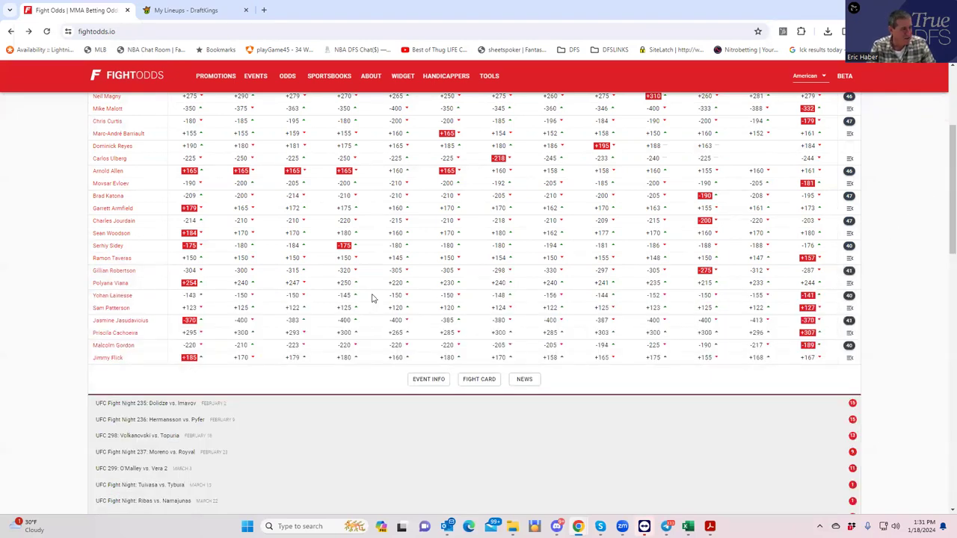
scroll(523, 278, down, 1)
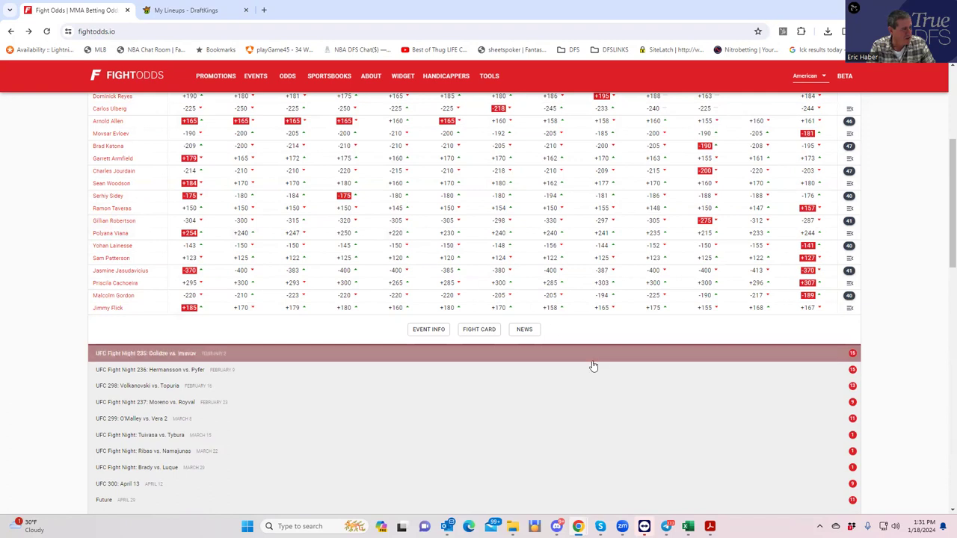
click(849, 224)
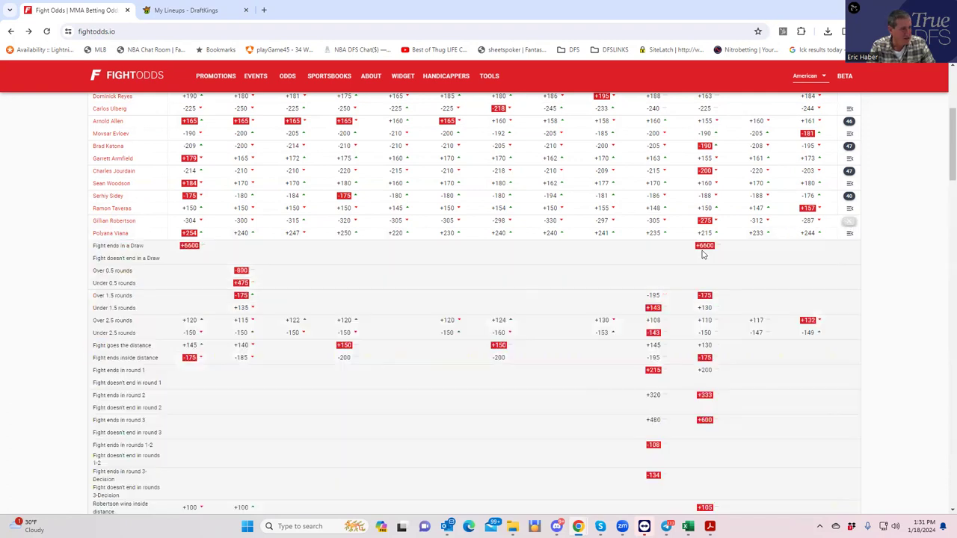
- Review the Gillian Robertson vs. Polyana Viana prop odds on Fight Odds, and add G. Robertson to the DraftKings lineup
scroll(352, 393, down, 5)
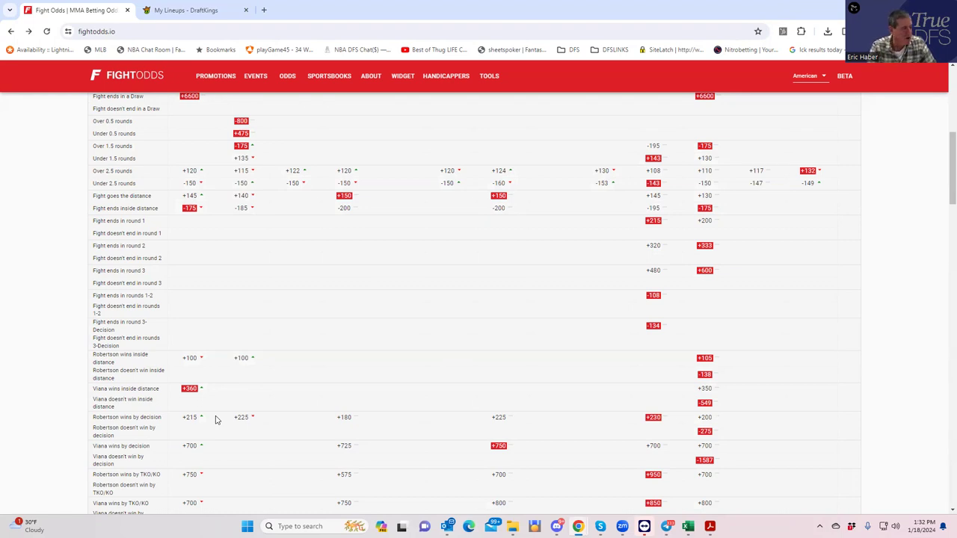
click(196, 12)
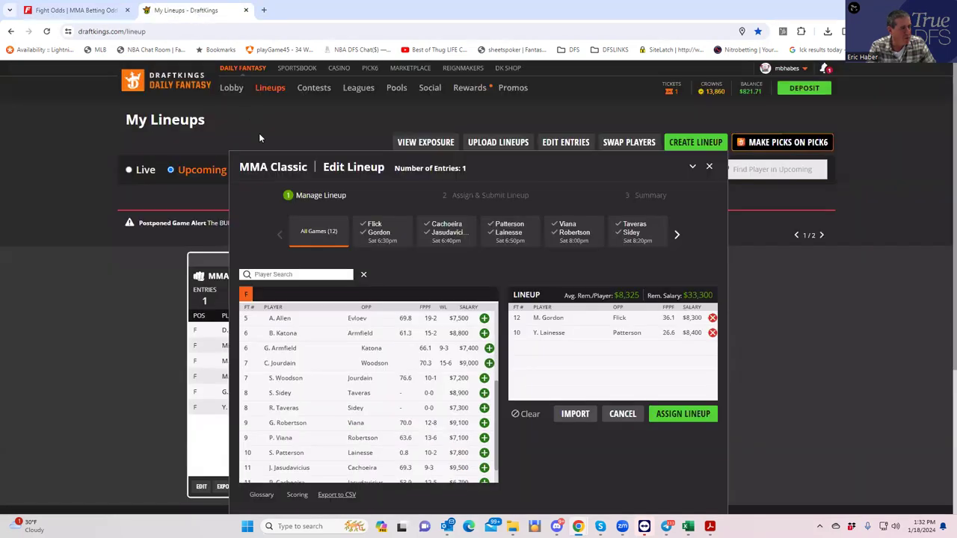
click(277, 273)
text(rober)
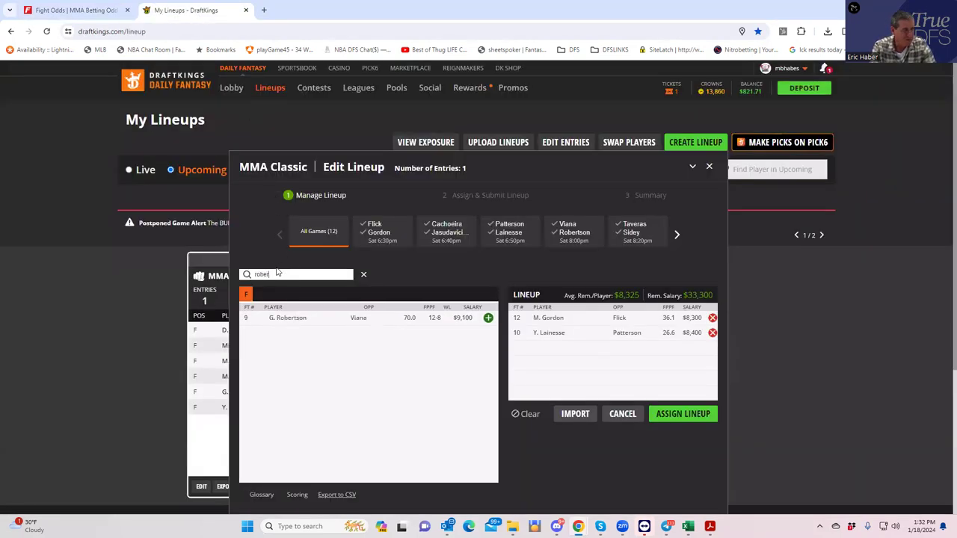
click(487, 318)
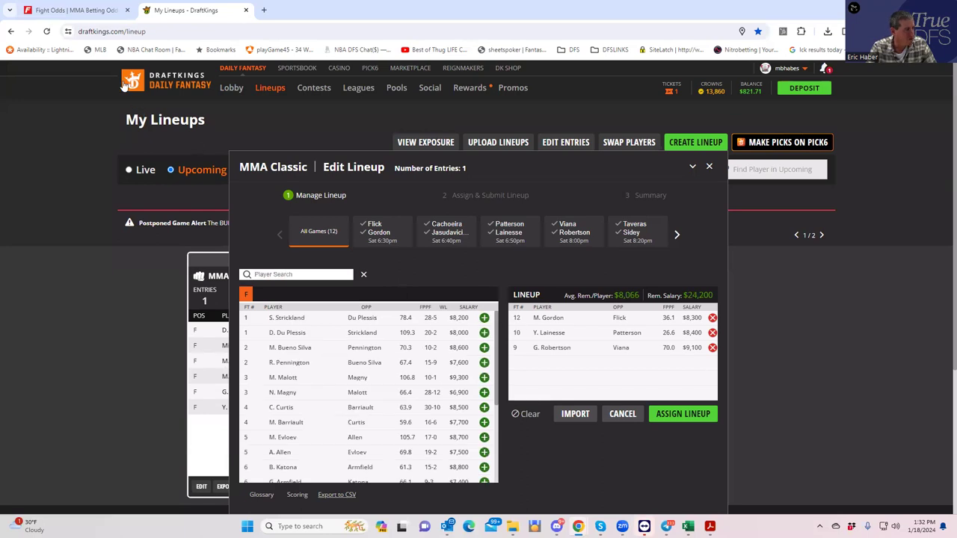
- Return to Fight Odds and collapse the Robertson vs. Viana prop odds
click(67, 10)
scroll(445, 271, up, 3)
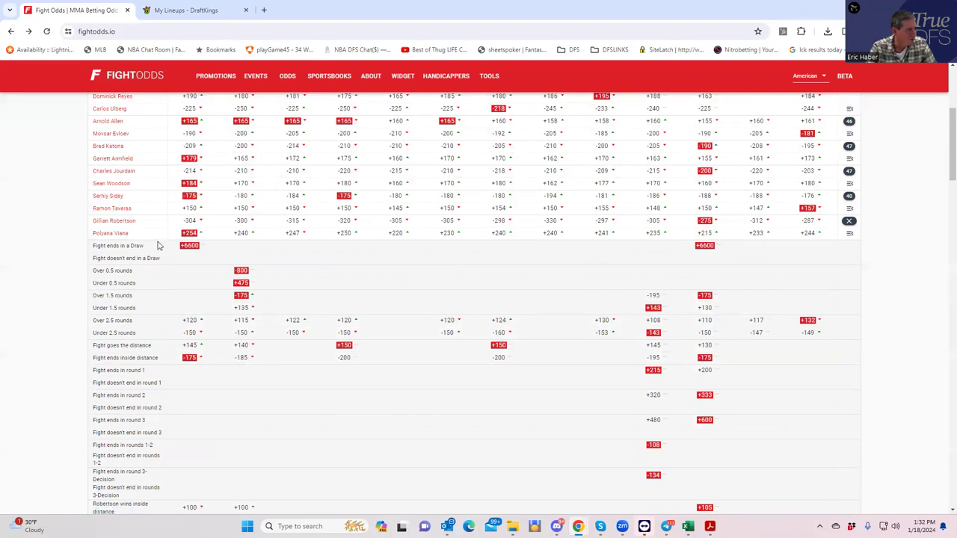
click(850, 223)
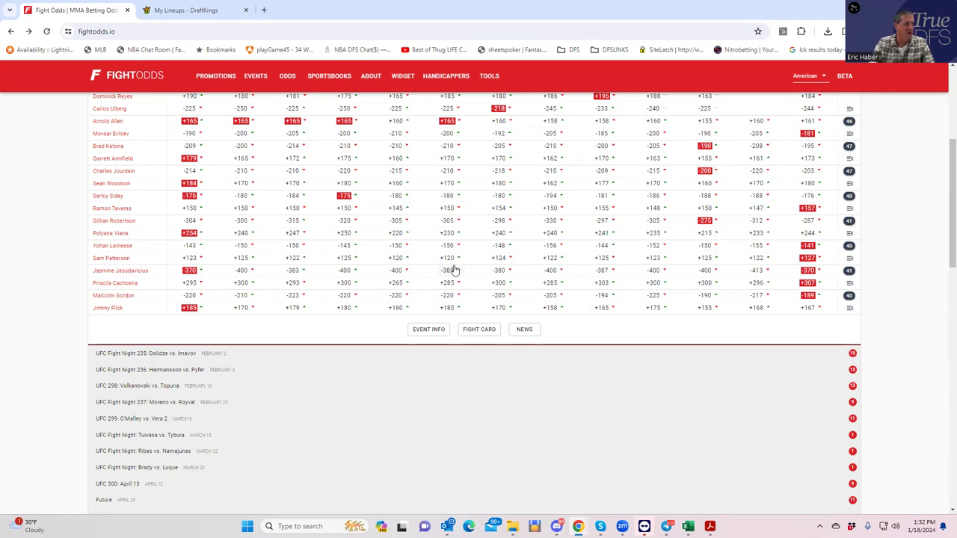
- Examine Ramon Taveras's fighter information, win-loss record and fight history on Fight Odds
click(109, 210)
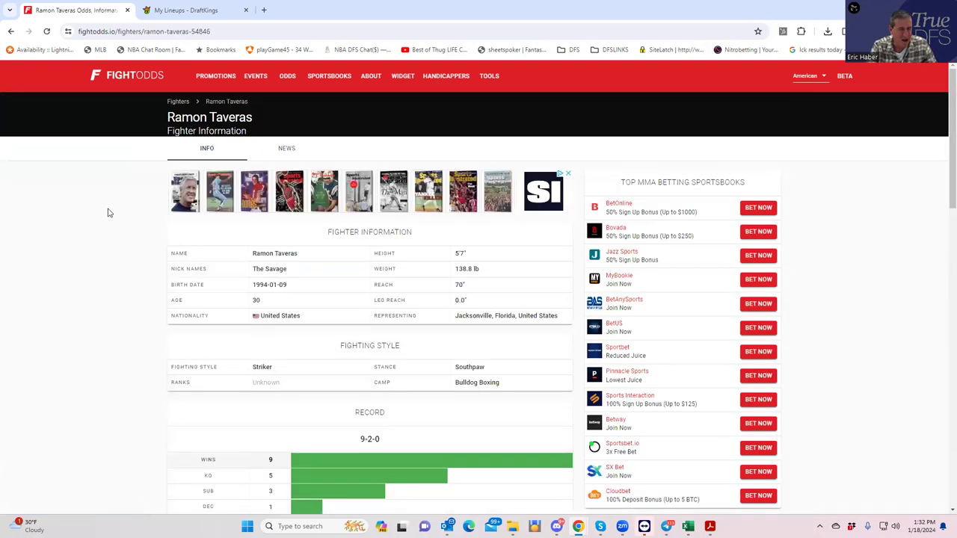
scroll(852, 321, down, 2)
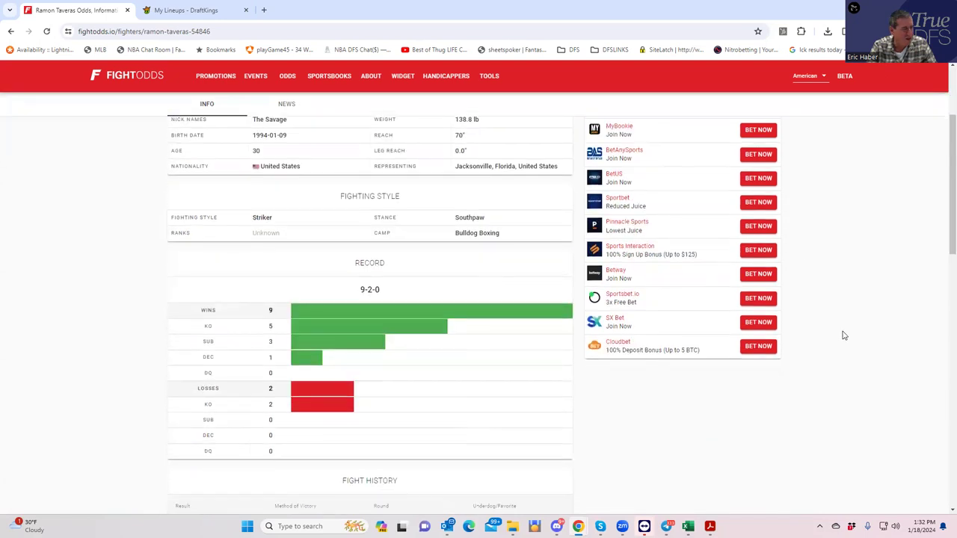
scroll(843, 334, up, 2)
scroll(387, 303, down, 3)
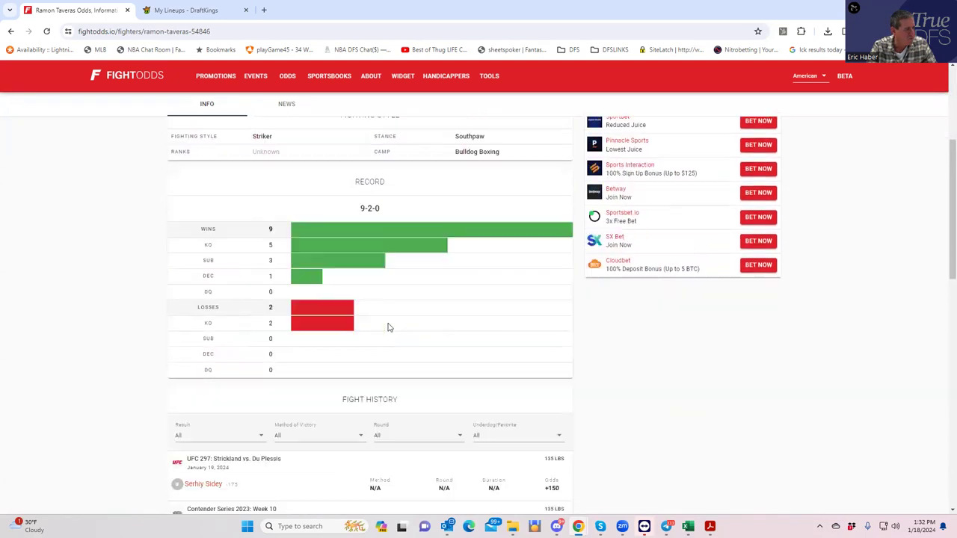
scroll(387, 327, down, 3)
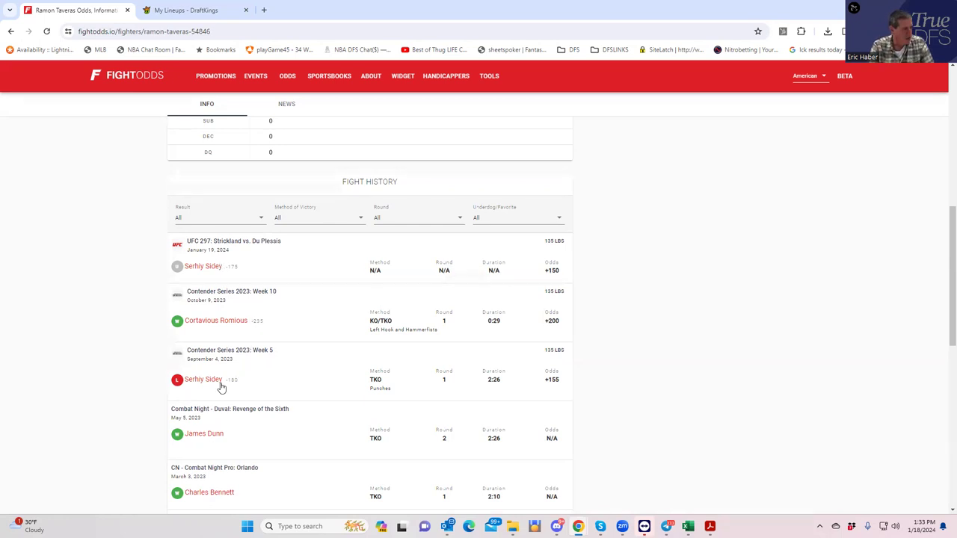
scroll(513, 320, up, 8)
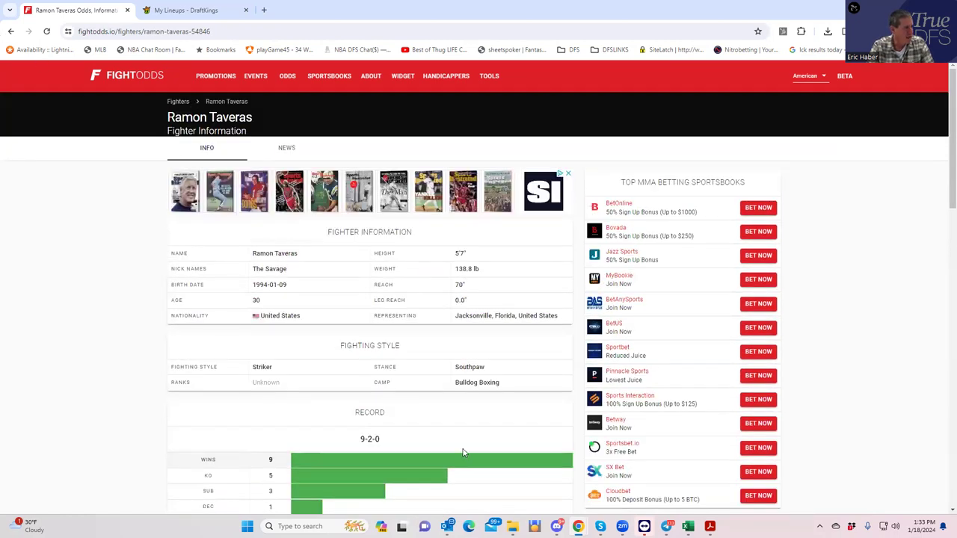
scroll(459, 456, down, 5)
- Examine Serhiy Sidey's record and fight history from his fighter page, and look up the Sidey and Taveras salaries on DraftKings
click(215, 366)
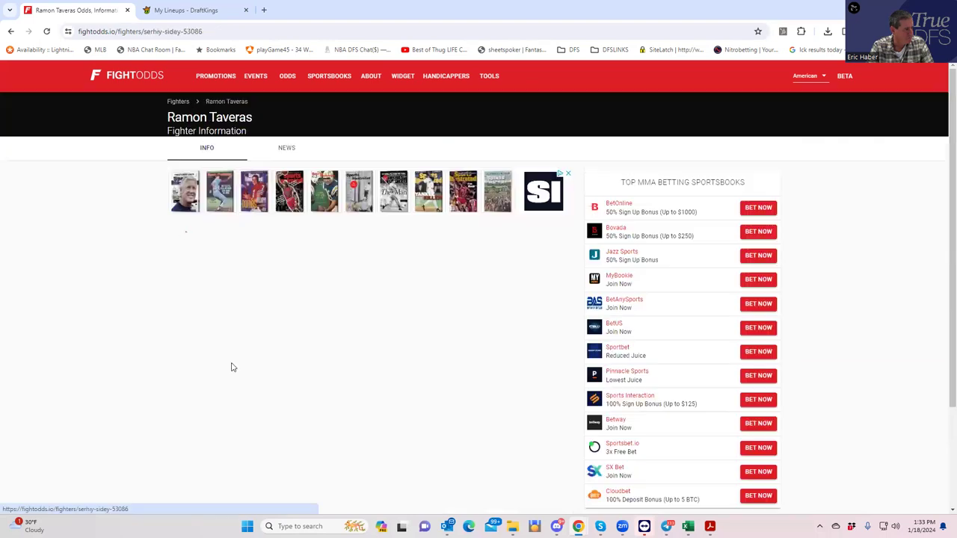
scroll(422, 378, down, 5)
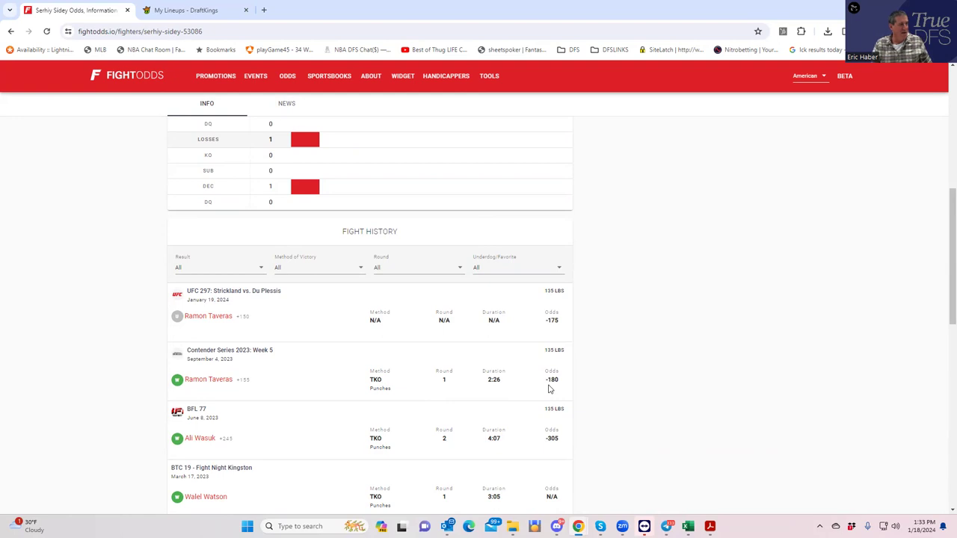
click(198, 15)
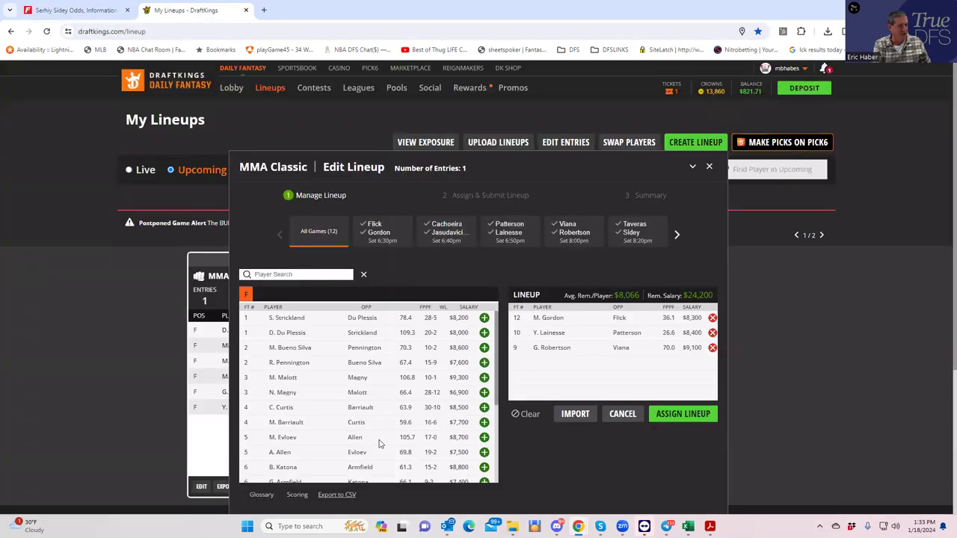
scroll(400, 424, down, 3)
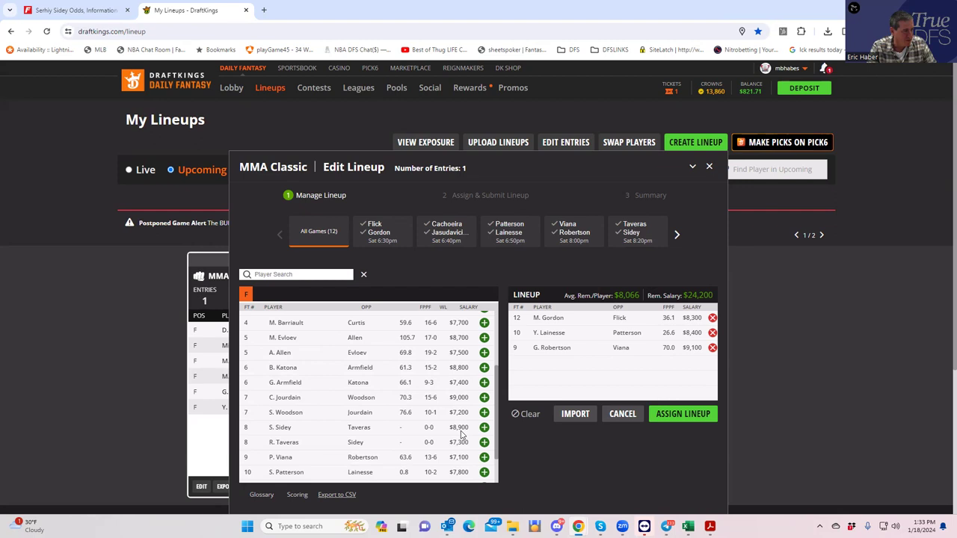
- Go back from Serhiy Sidey's fighter page to the UFC 297 odds table on Fight Odds
click(93, 12)
scroll(509, 329, up, 10)
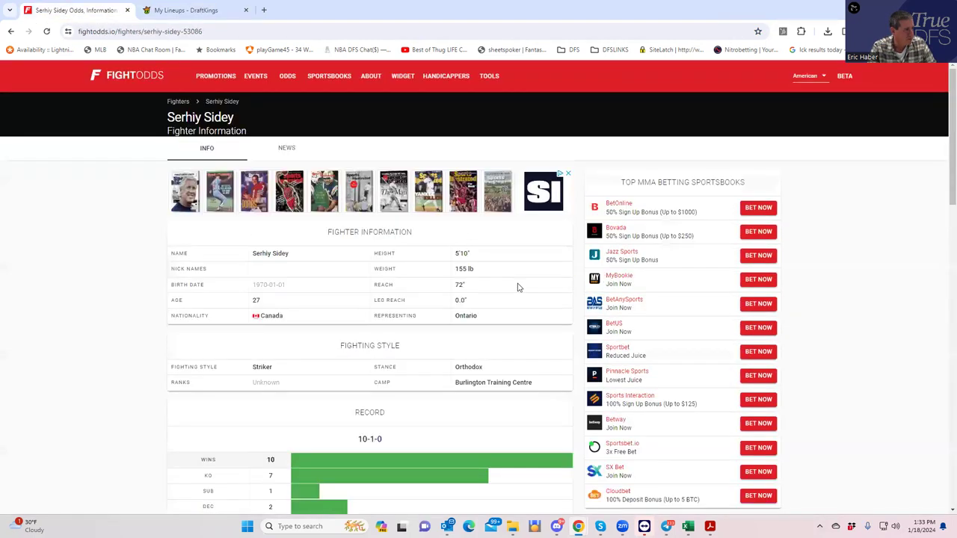
click(11, 32)
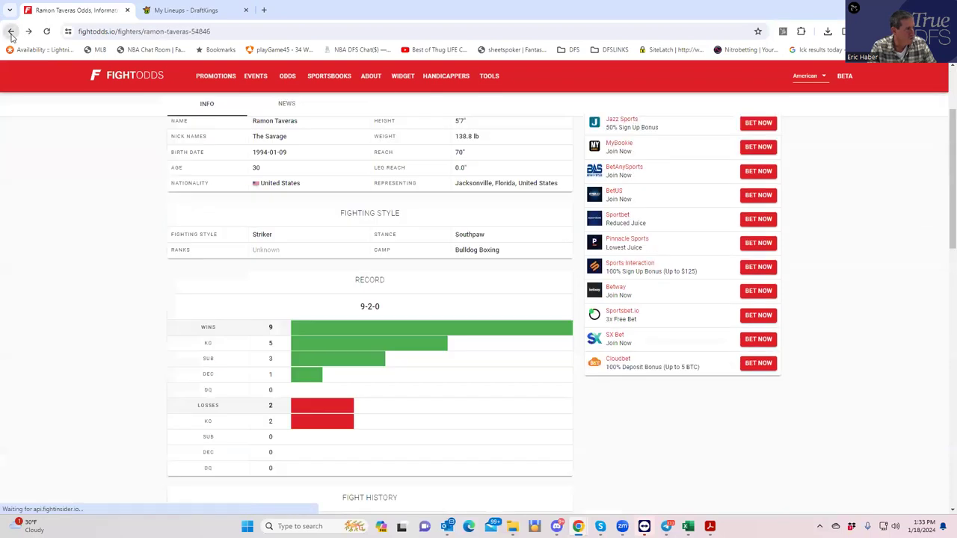
click(11, 31)
scroll(460, 403, down, 3)
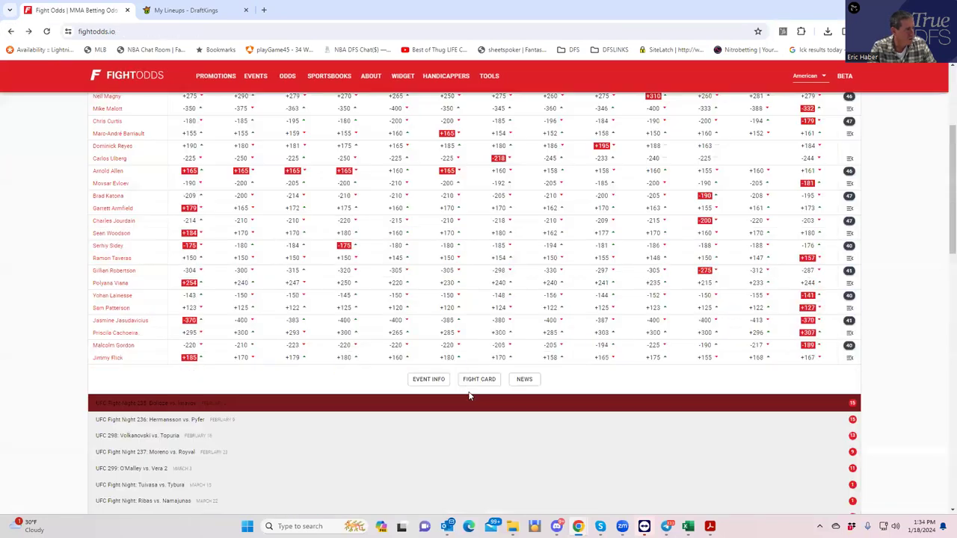
- Review the Serhiy Sidey vs. Ramon Taveras prop odds, and add R. Taveras to the DraftKings lineup
click(847, 245)
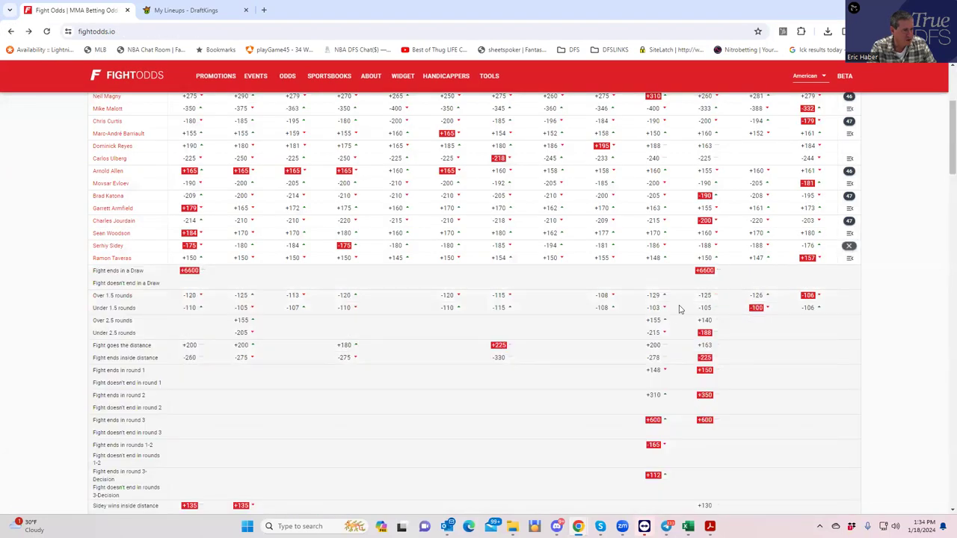
scroll(430, 368, down, 3)
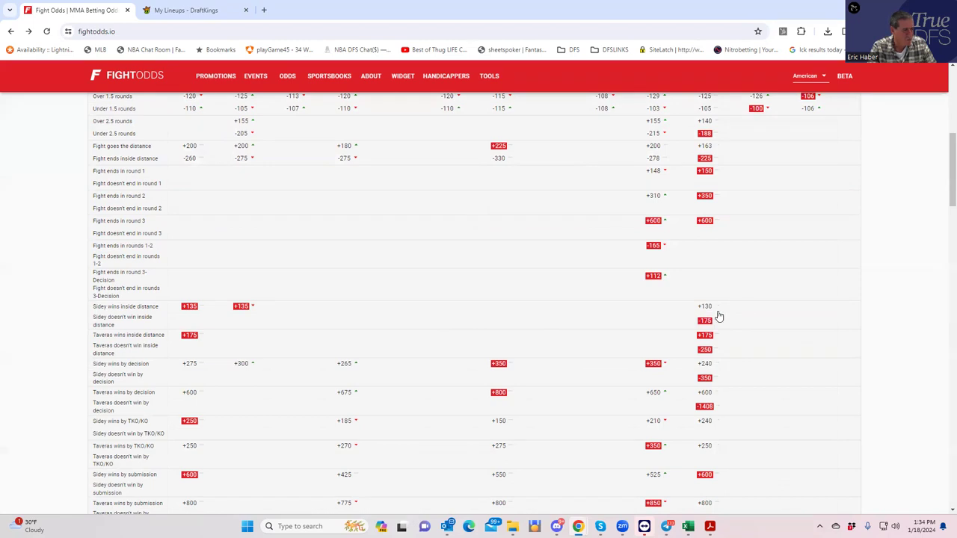
scroll(717, 316, up, 3)
scroll(752, 294, up, 3)
scroll(740, 316, down, 15)
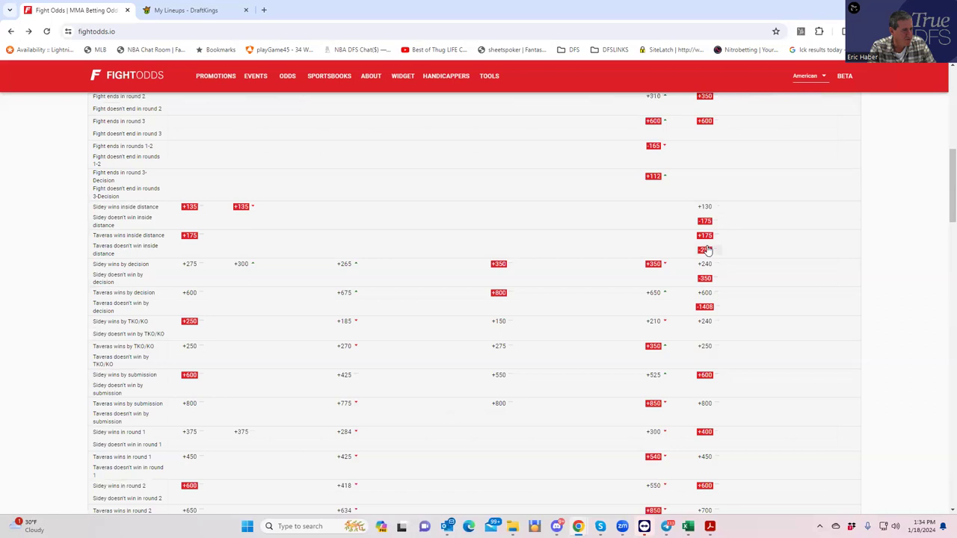
click(169, 11)
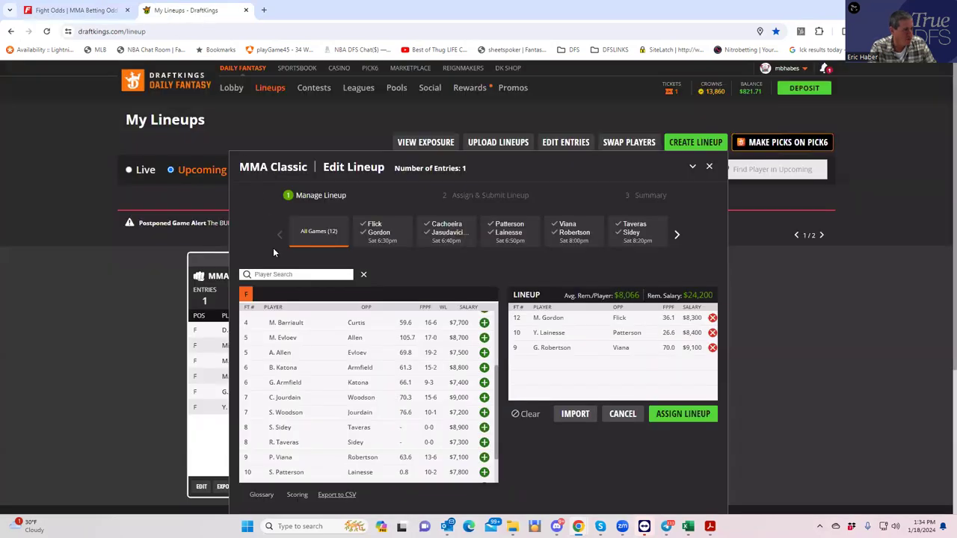
click(484, 442)
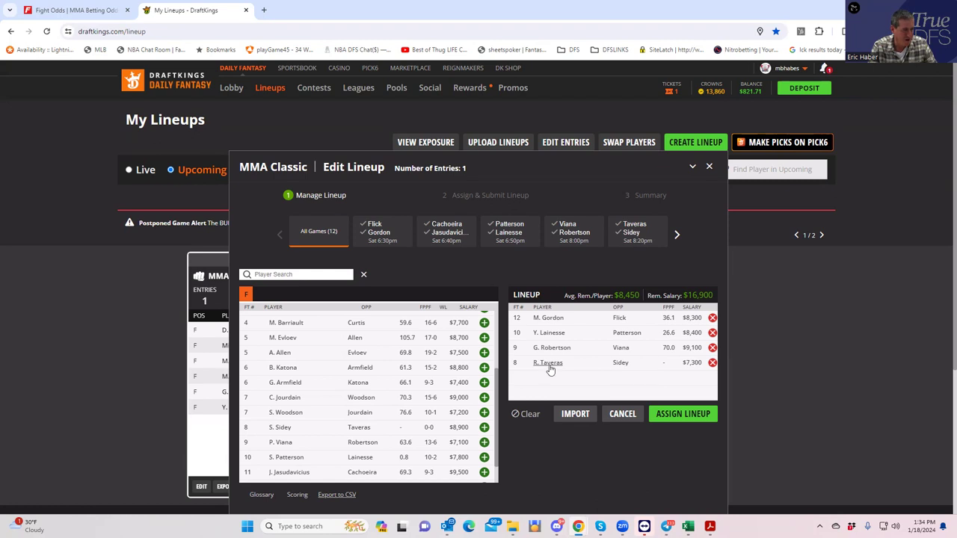
- Collapse the Sidey vs. Taveras props on Fight Odds, check the DraftKings lineup, and return to the odds table
click(75, 10)
scroll(347, 210, up, 3)
scroll(404, 216, up, 1)
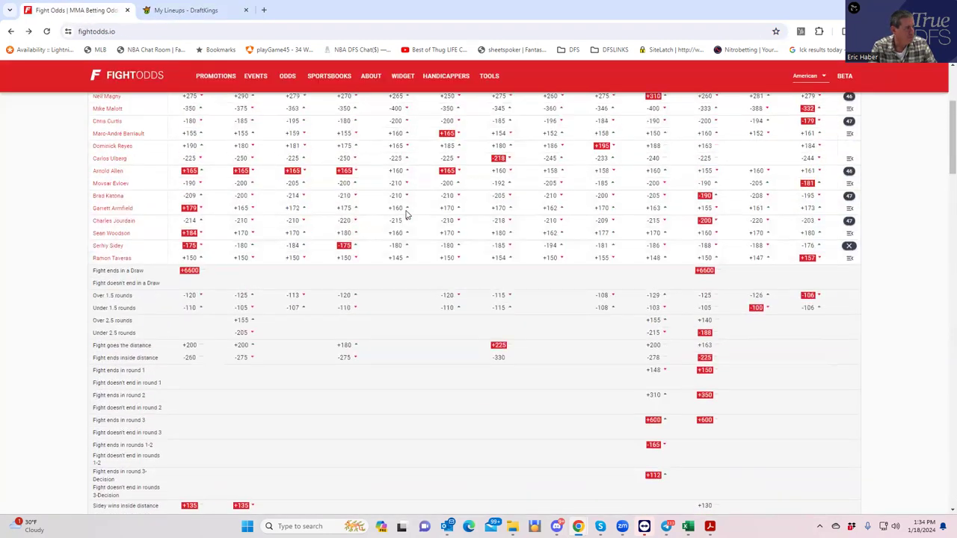
click(848, 246)
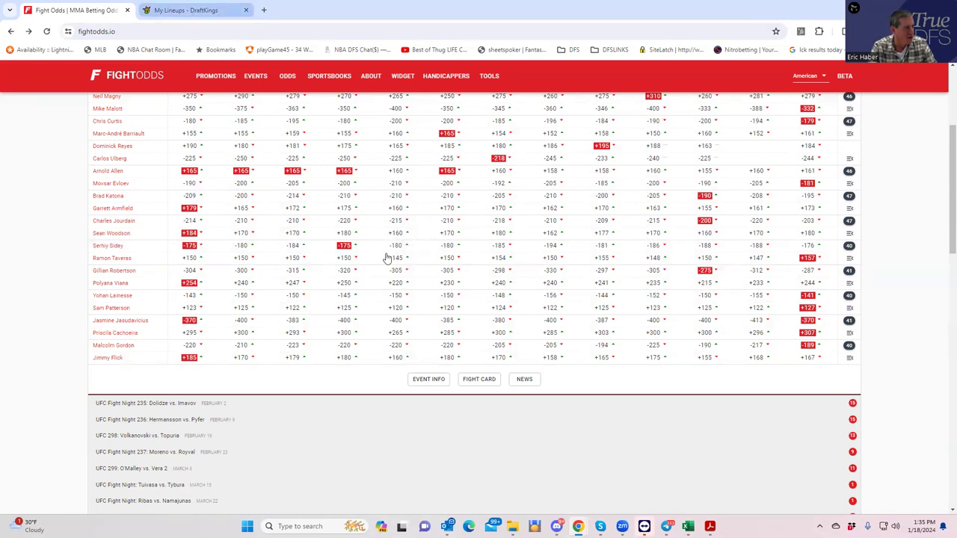
key(ctrl+Tab)
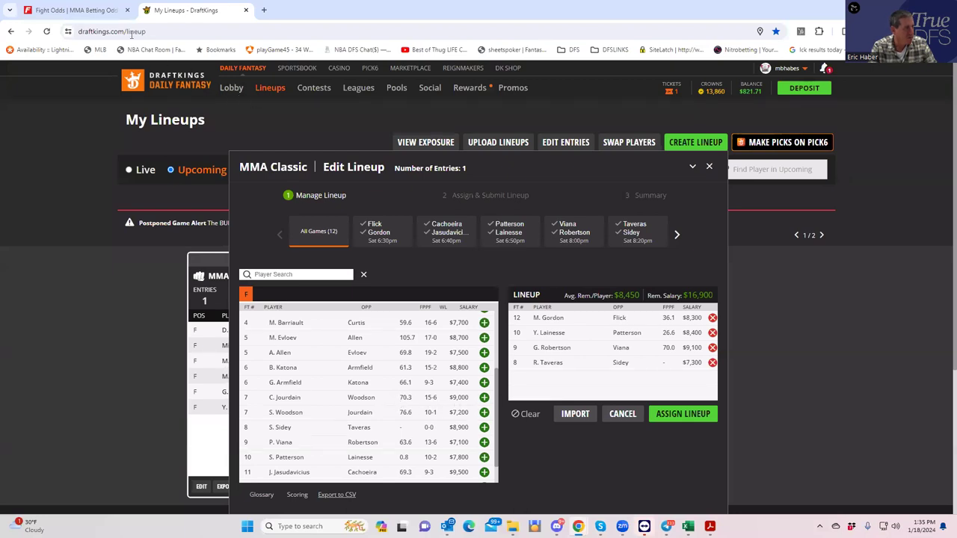
key(ctrl+Tab)
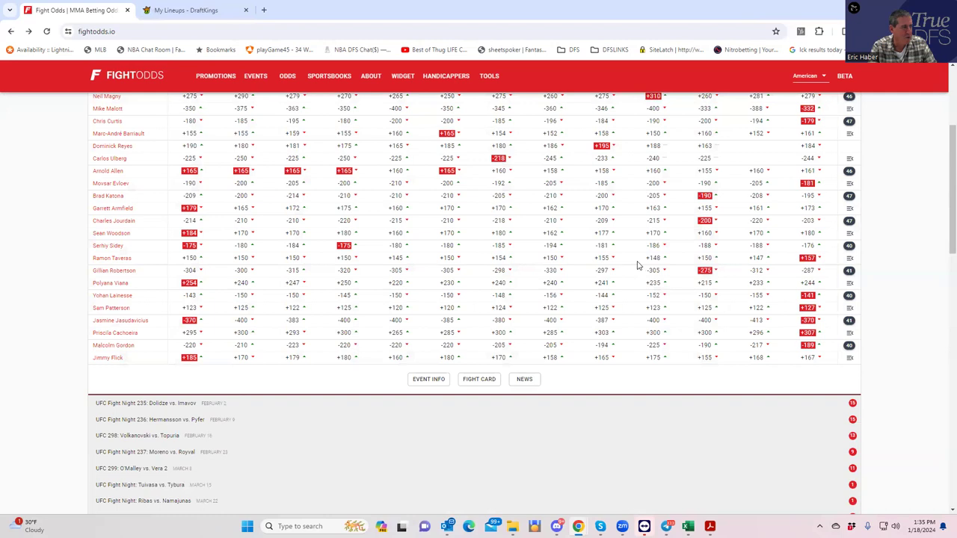
- Review the Charles Jourdain vs. Sean Woodson prop odds on Fight Odds, and look up their DraftKings salaries
scroll(598, 273, up, 1)
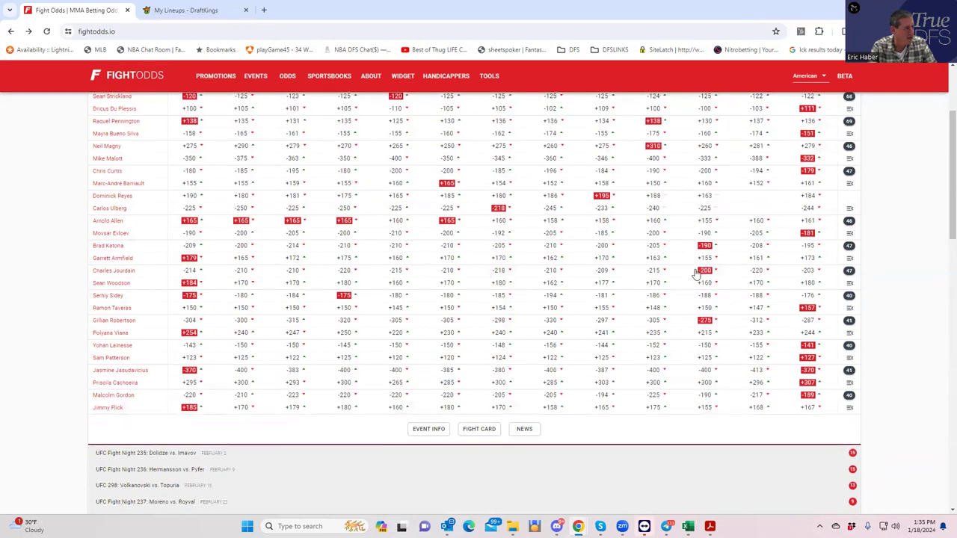
click(849, 281)
scroll(523, 374, down, 2)
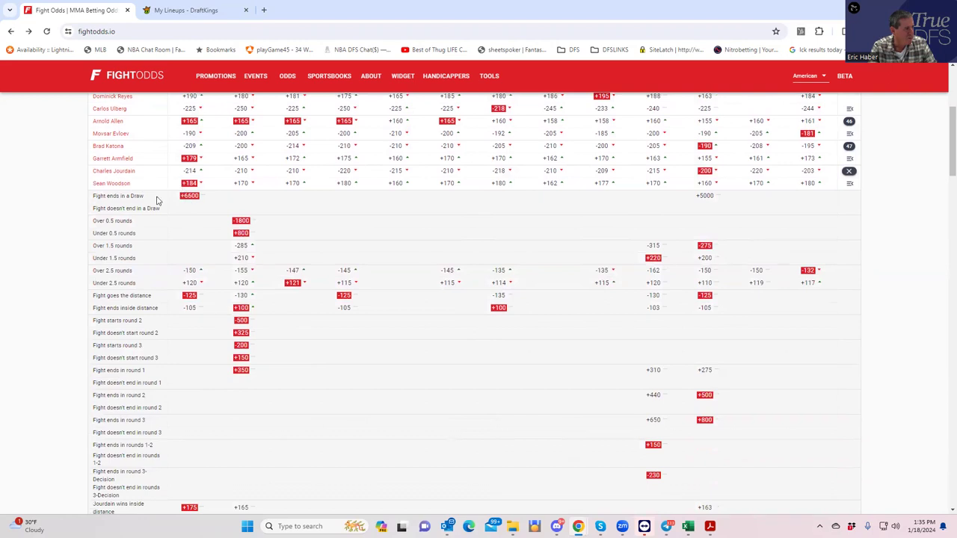
scroll(334, 288, down, 1)
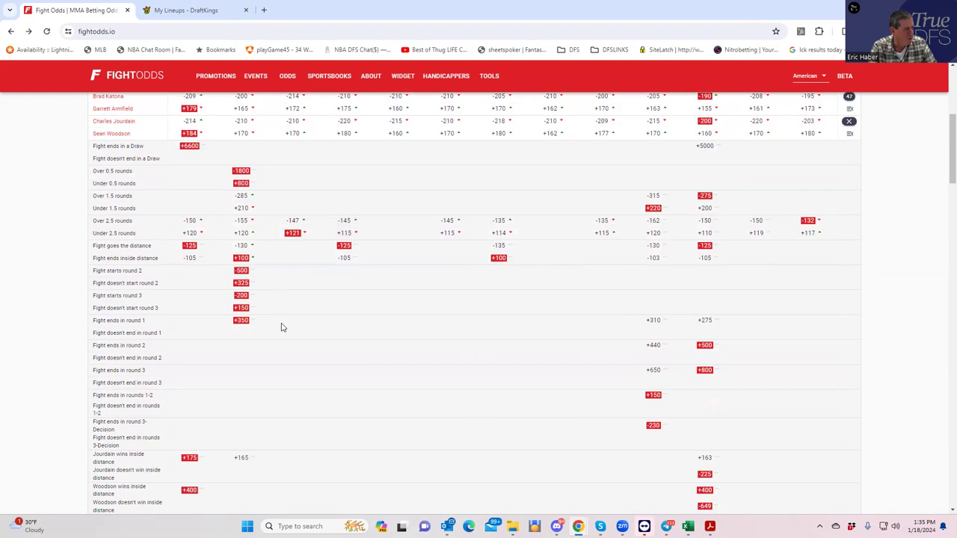
scroll(300, 367, down, 2)
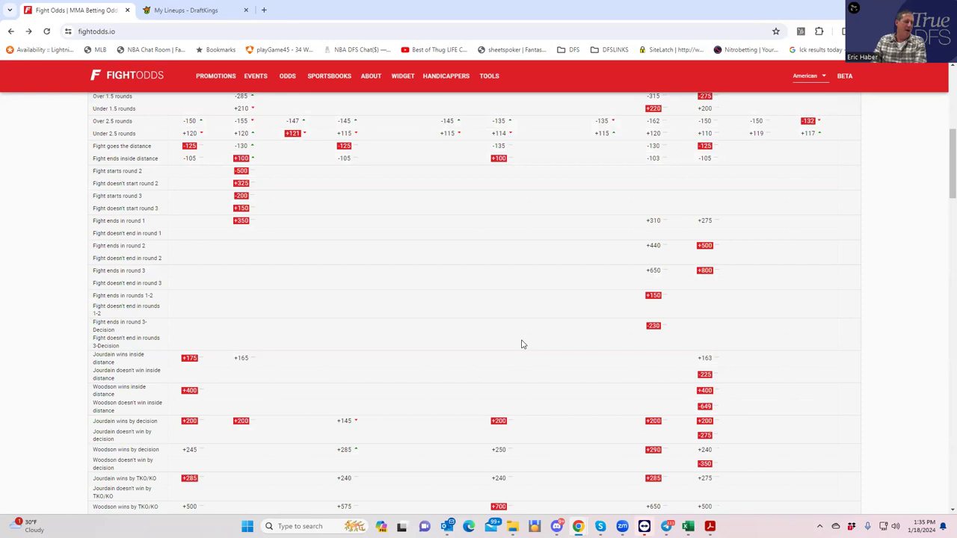
click(187, 10)
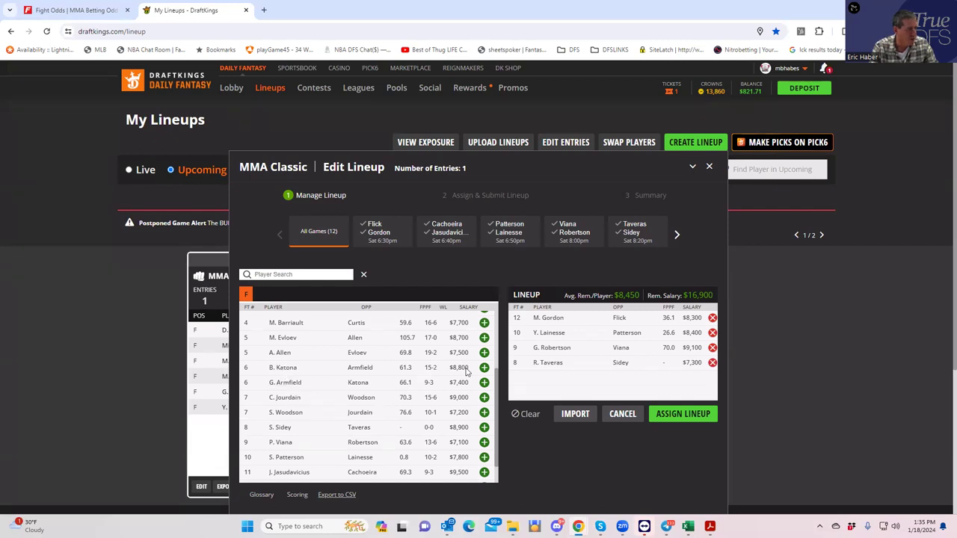
- Return to Fight Odds and replace the expanded Jourdain vs. Woodson props with those for Brad Katona vs. Garrett Armfield
click(75, 11)
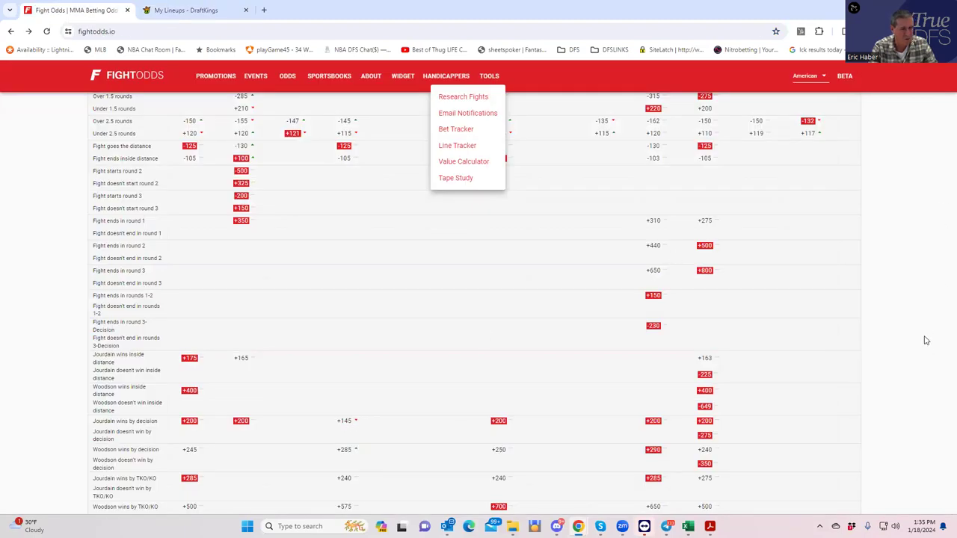
scroll(834, 277, up, 5)
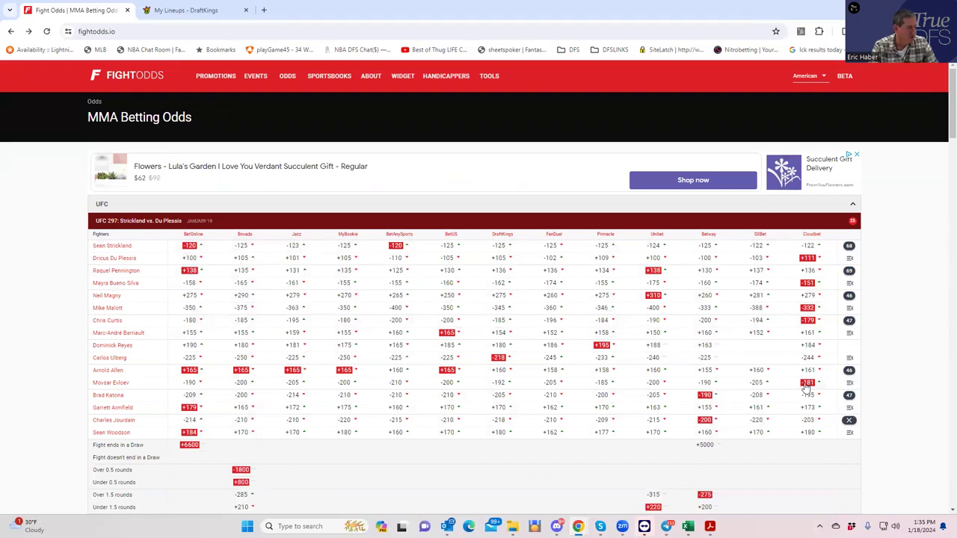
click(848, 396)
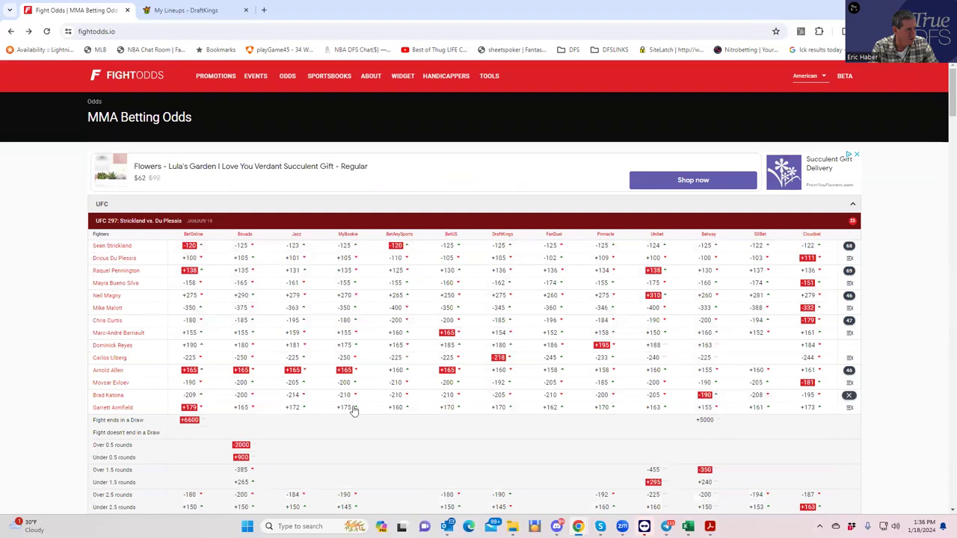
- Review the Brad Katona vs. Garrett Armfield round, distance and method-of-victory prop odds on Fight Odds
scroll(404, 411, down, 3)
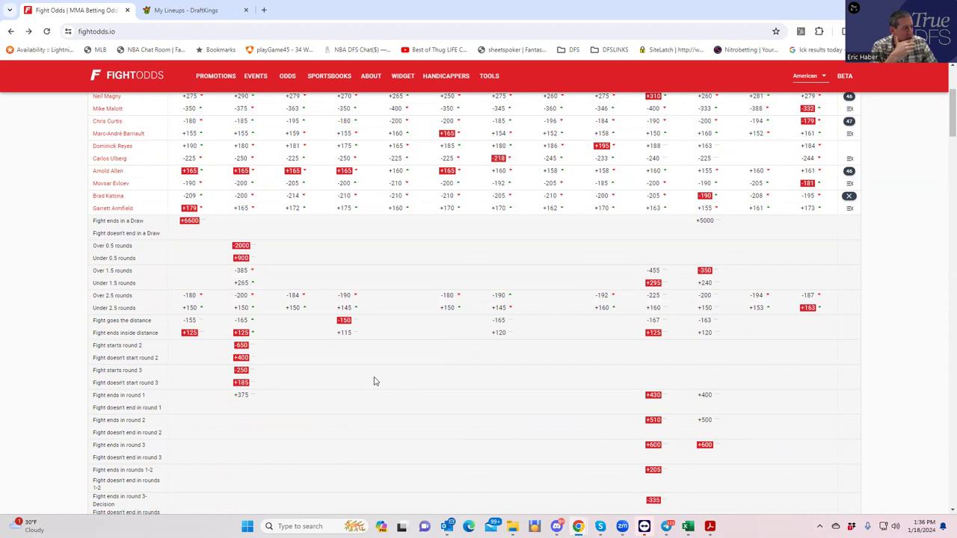
scroll(453, 438, down, 2)
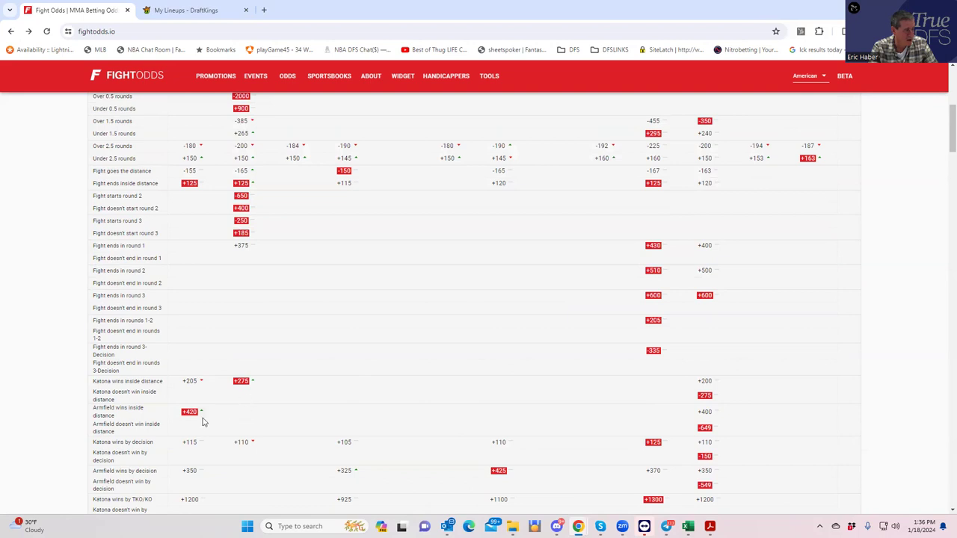
scroll(710, 413, up, 3)
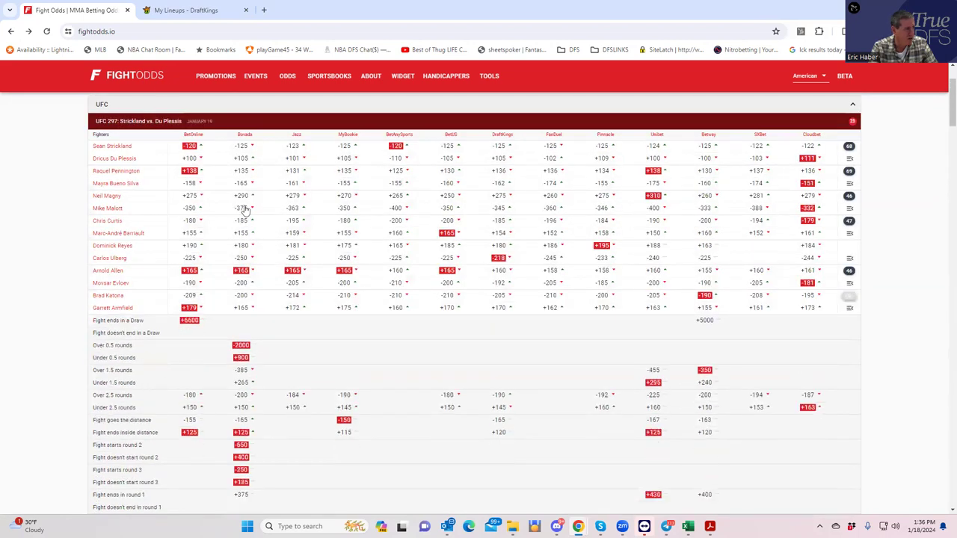
- Switch to DraftKings, examine Brad Katona's career stats and fight log, and close his player card
click(199, 13)
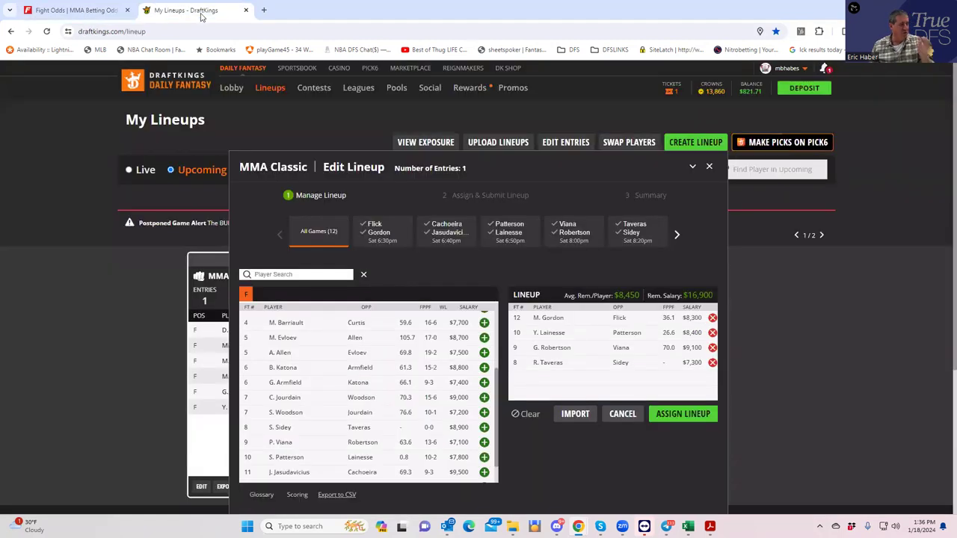
click(284, 367)
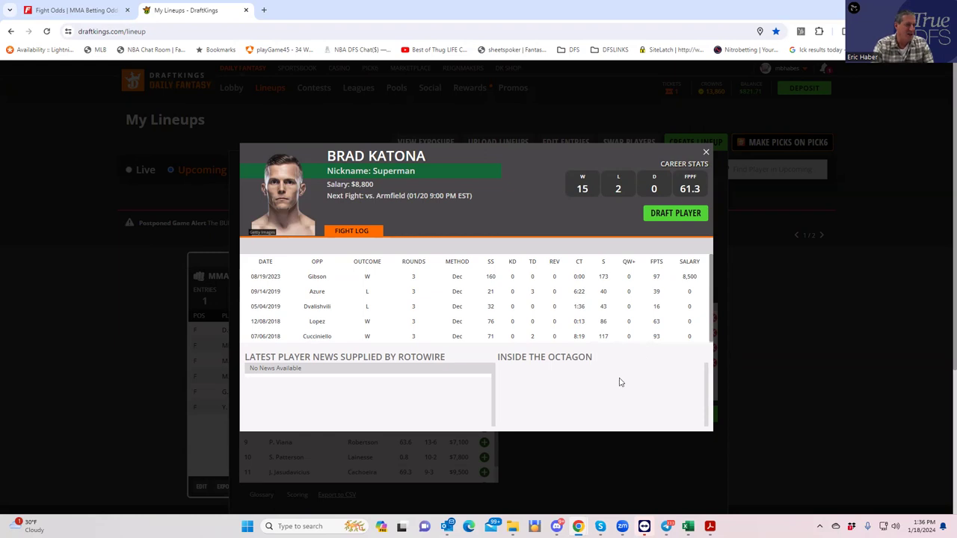
click(705, 154)
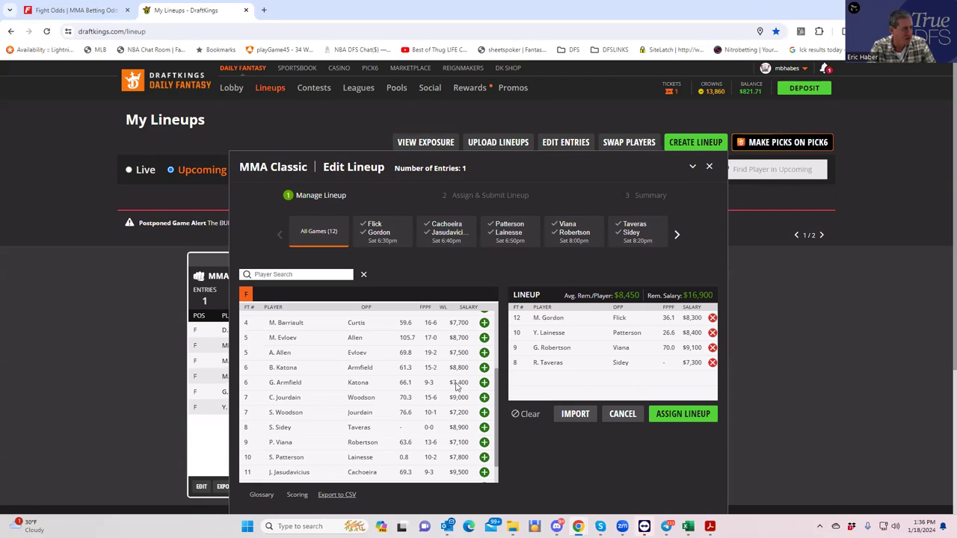
- Check the UFC 297 odds table on Fight Odds, and add M. Evloev to the DraftKings lineup
click(68, 13)
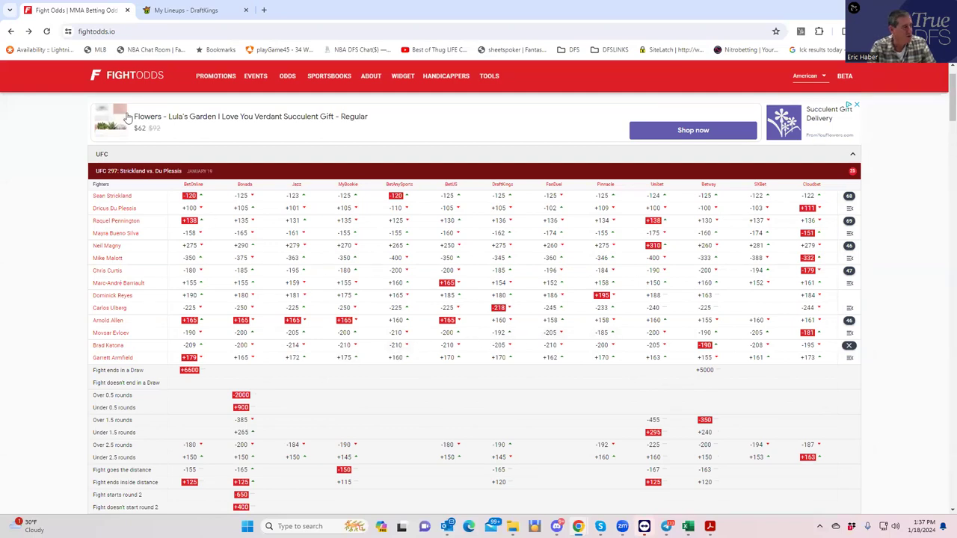
click(180, 9)
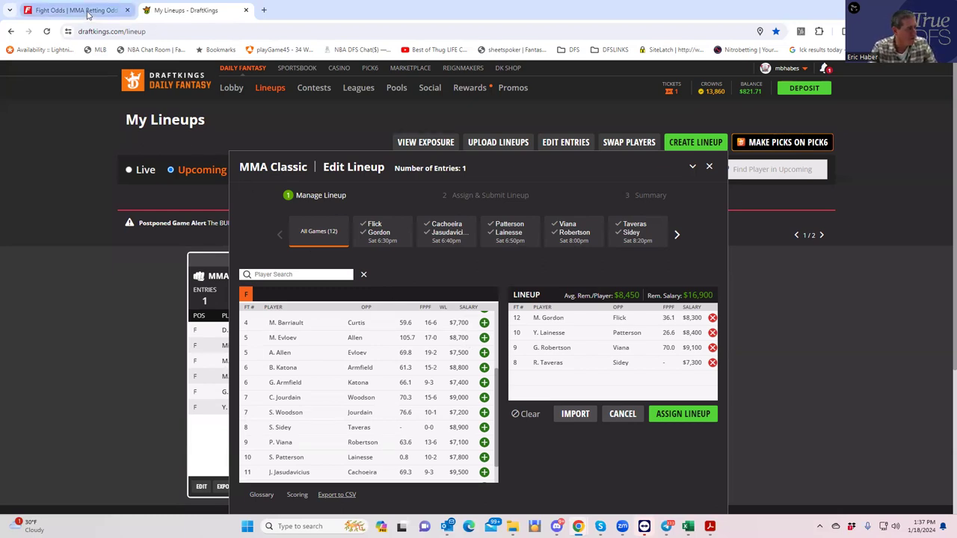
click(484, 338)
- Switch to Fight Odds, expand the Arnold Allen vs. Movsar Evloev props, and review the distance and method-of-victory odds
click(104, 12)
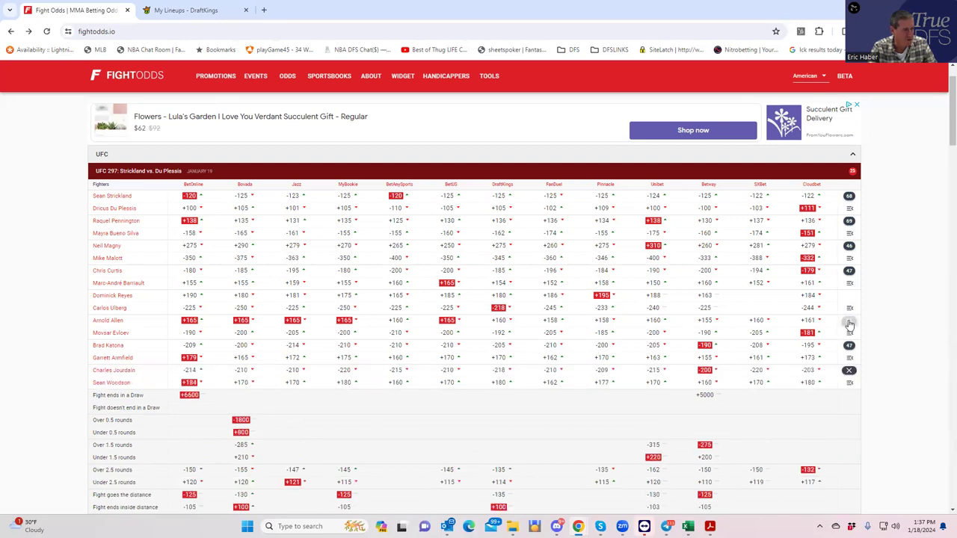
click(850, 323)
scroll(457, 406, down, 2)
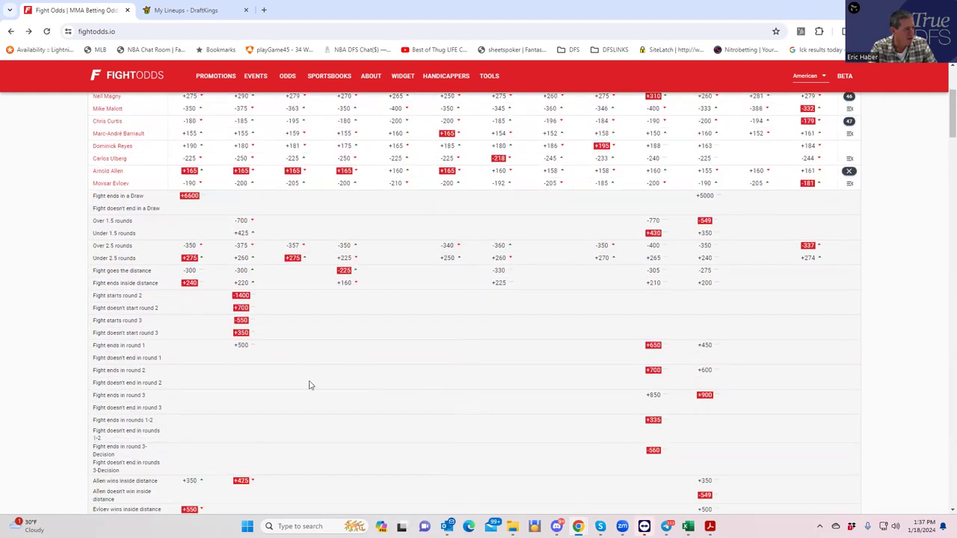
scroll(373, 413, down, 1)
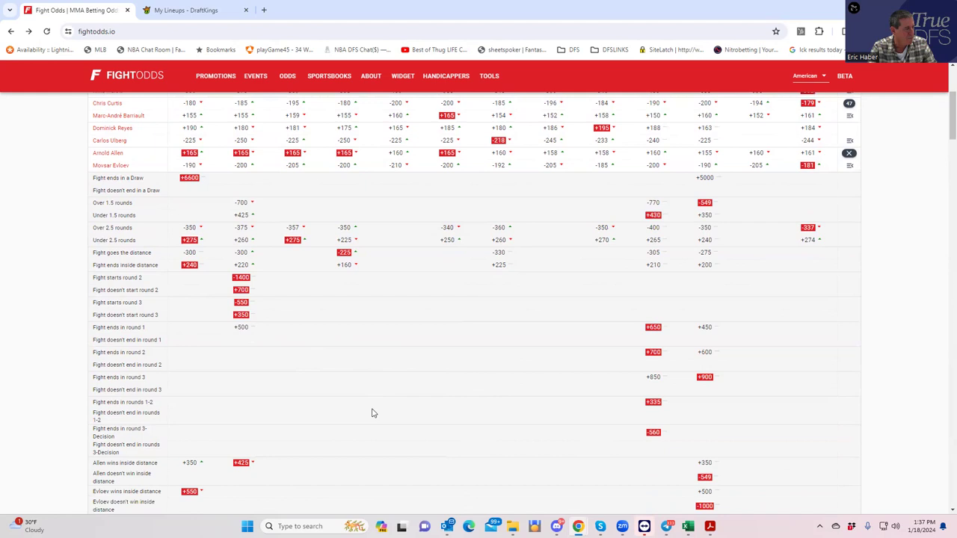
scroll(373, 413, down, 2)
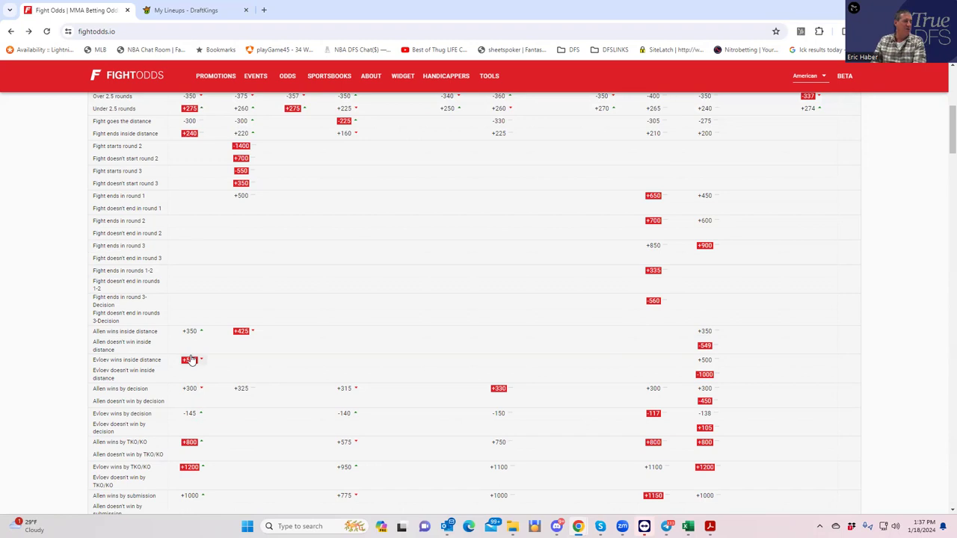
- Switch to DraftKings, examine Movsar Evloev's full fight log, and close his player card
click(191, 10)
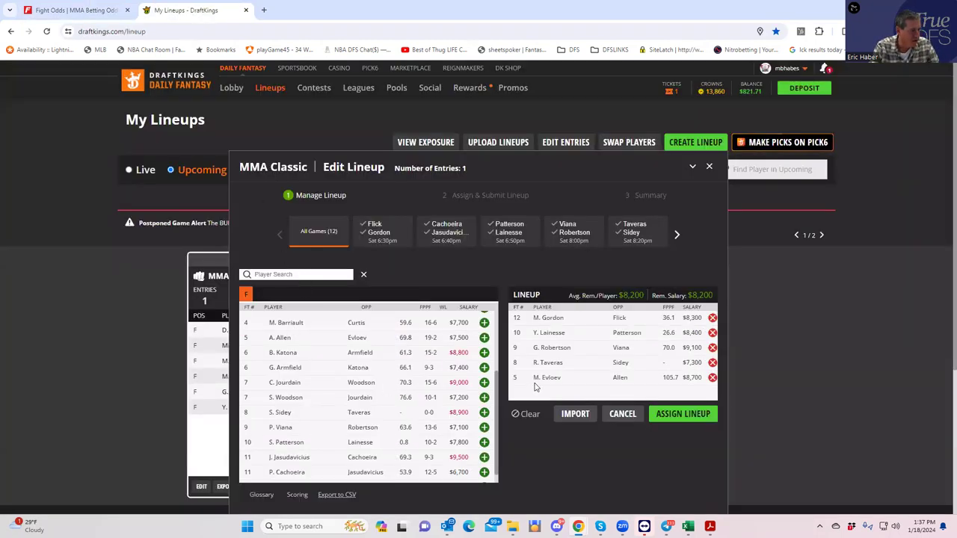
click(547, 378)
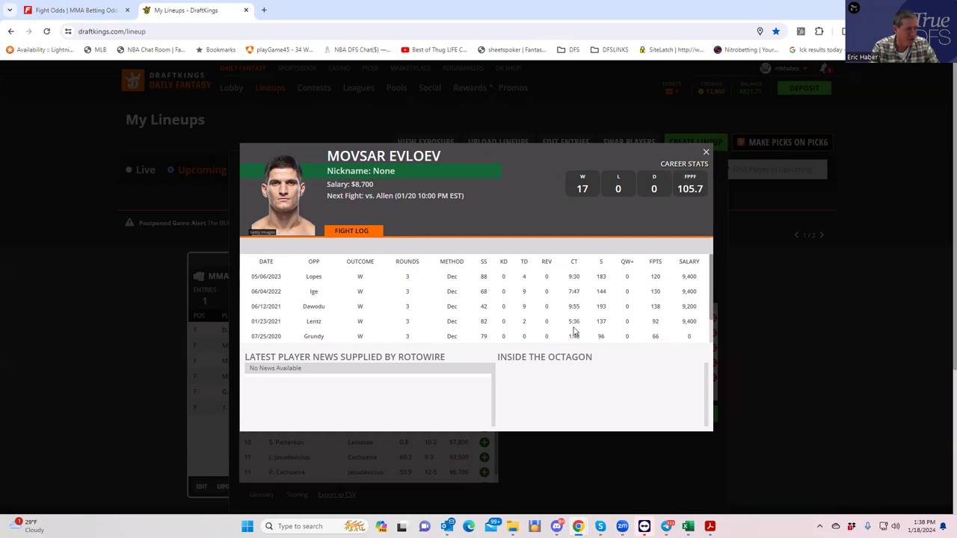
scroll(595, 337, down, 1)
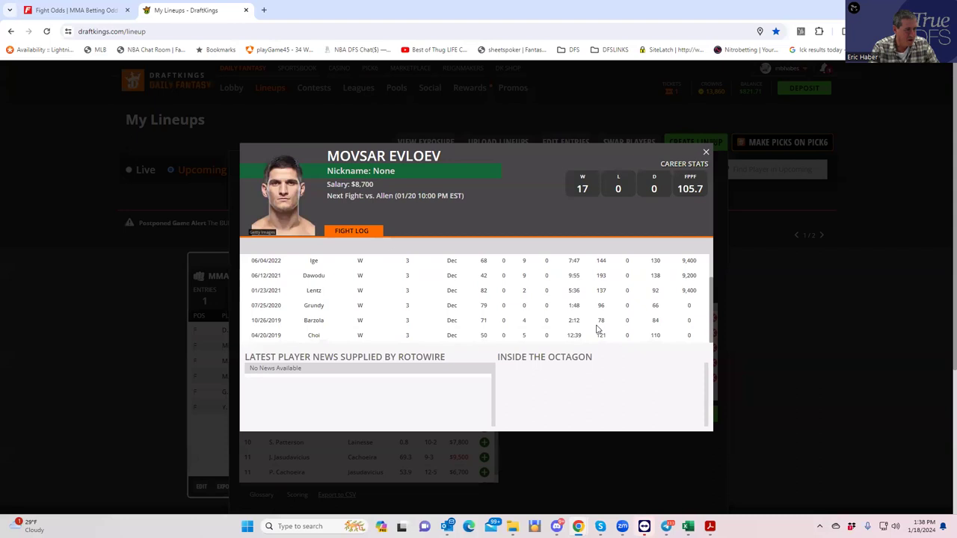
scroll(557, 331, up, 1)
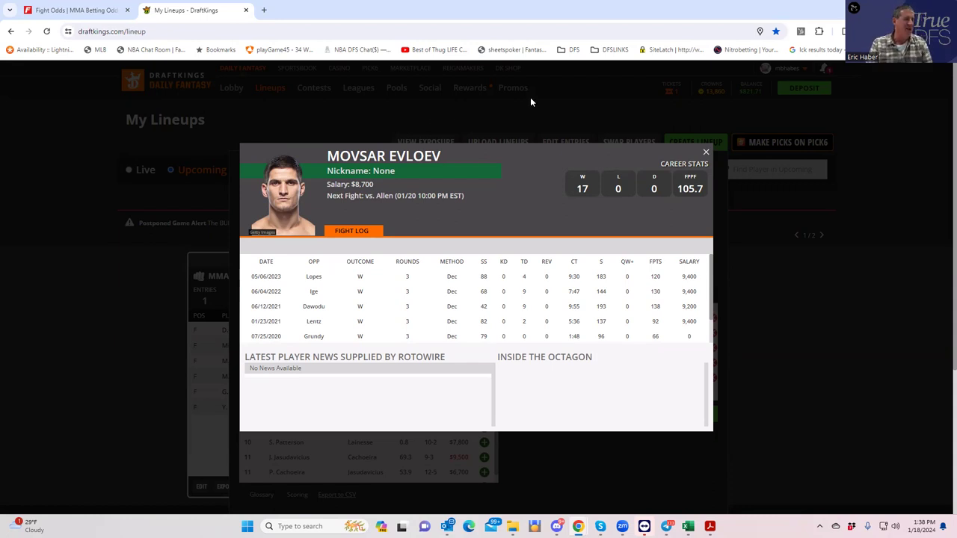
click(706, 154)
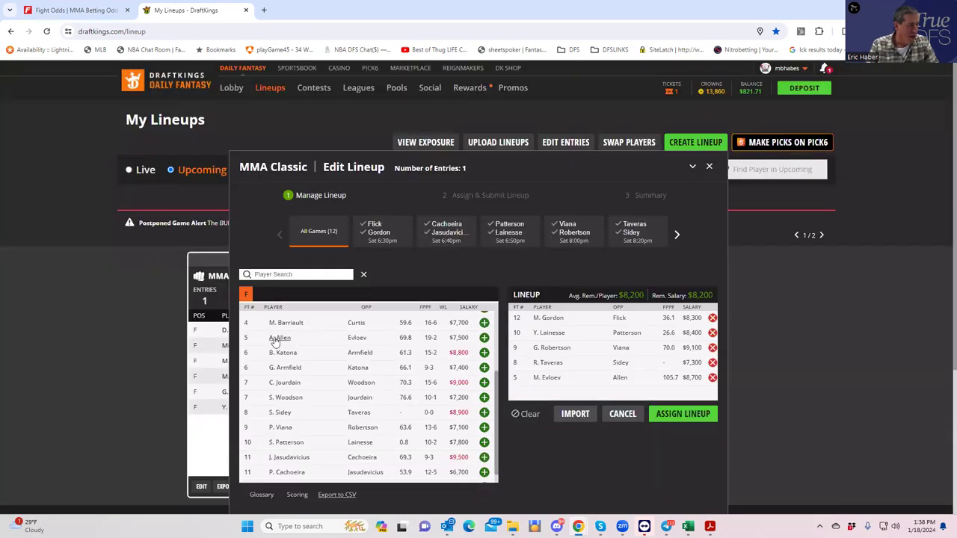
- Examine Arnold Allen's fight log on DraftKings, and compare the Allen vs. Evloev prop odds on Fight Odds with the fighters' salaries
click(276, 338)
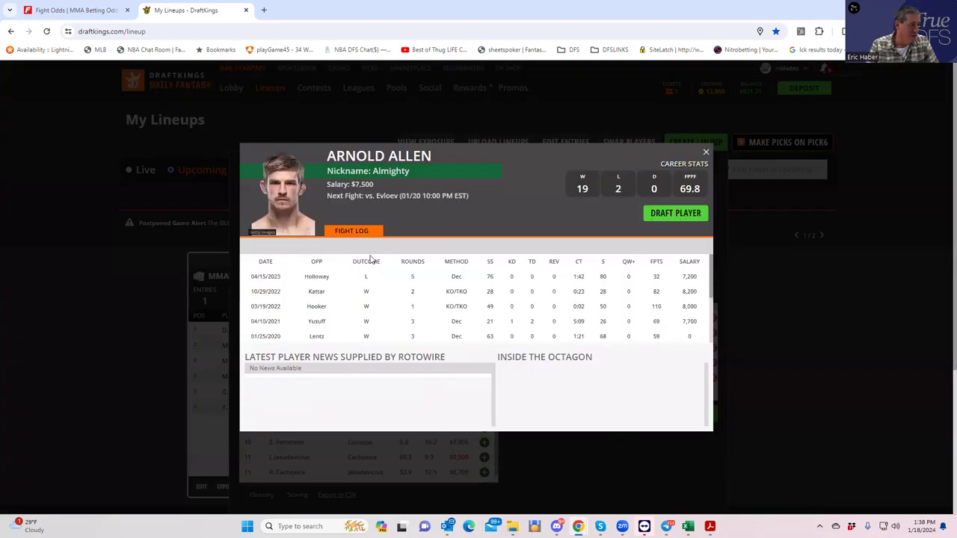
click(707, 153)
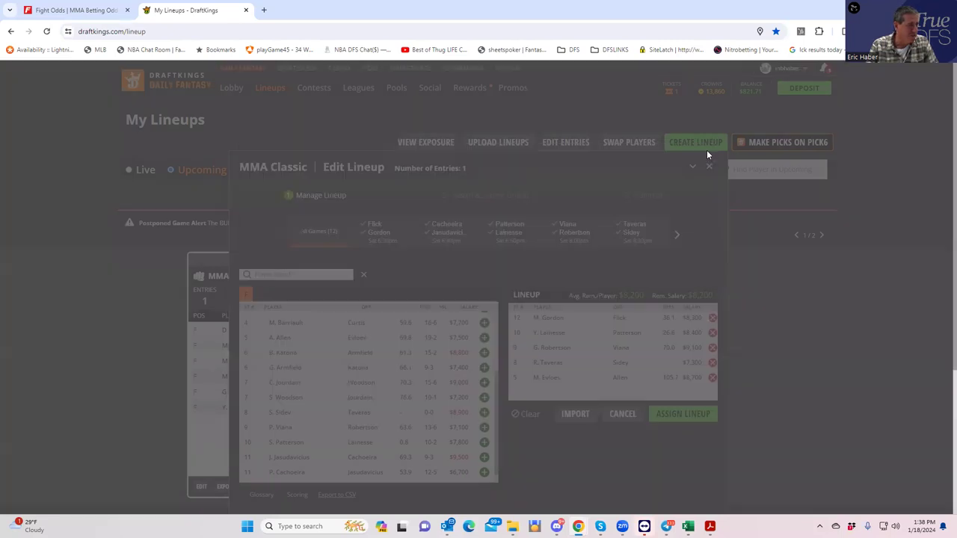
click(66, 11)
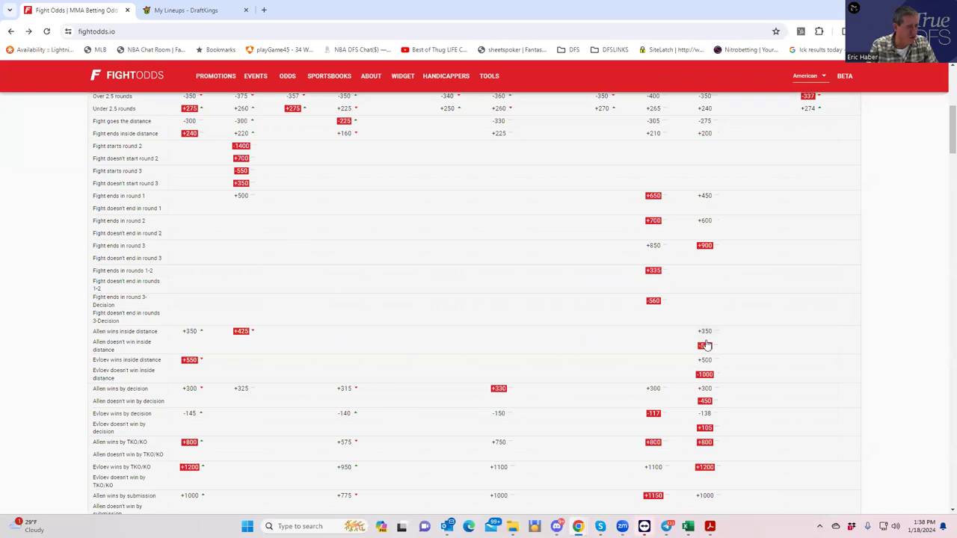
click(187, 11)
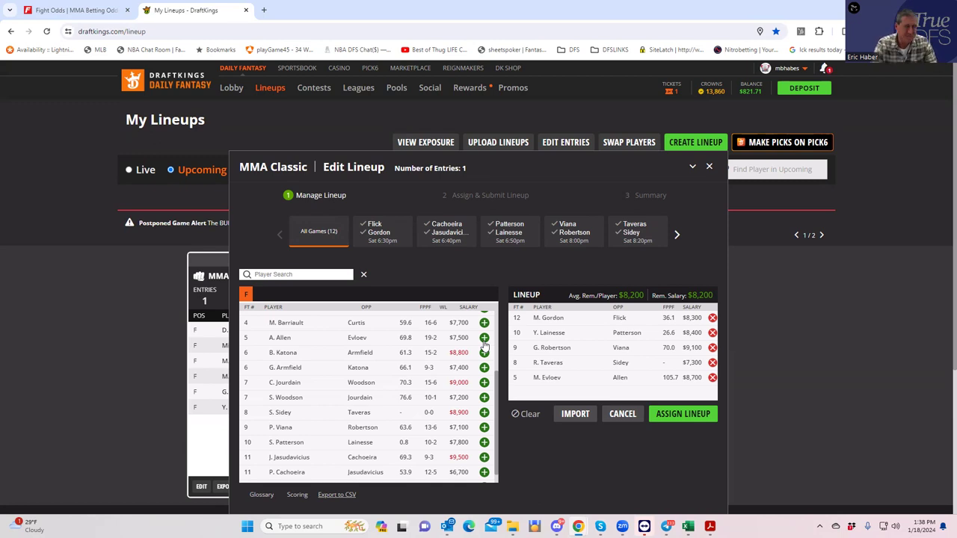
scroll(358, 366, up, 1)
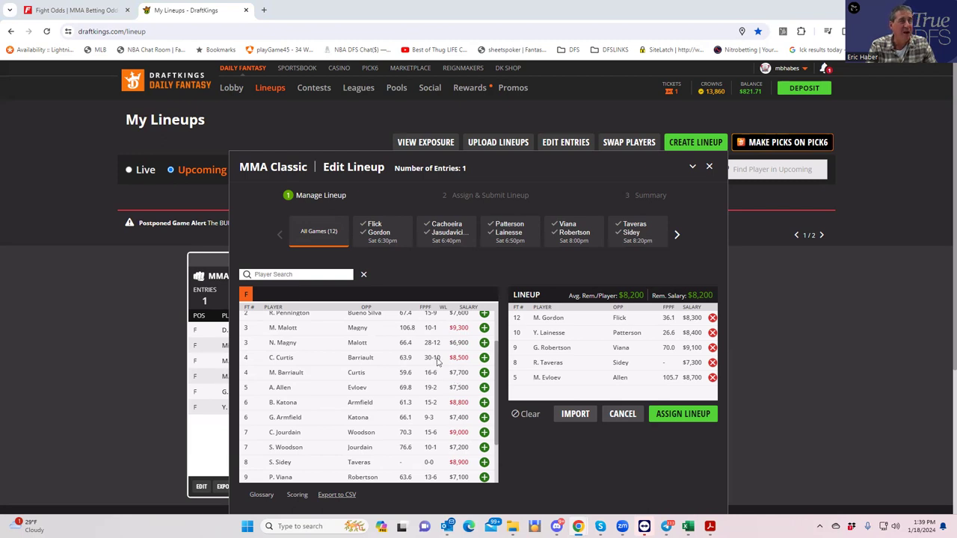
- Open Dominick Reyes's fighter page on Fight Odds, review his record and fight history, and return to the odds table
click(75, 10)
scroll(393, 280, up, 3)
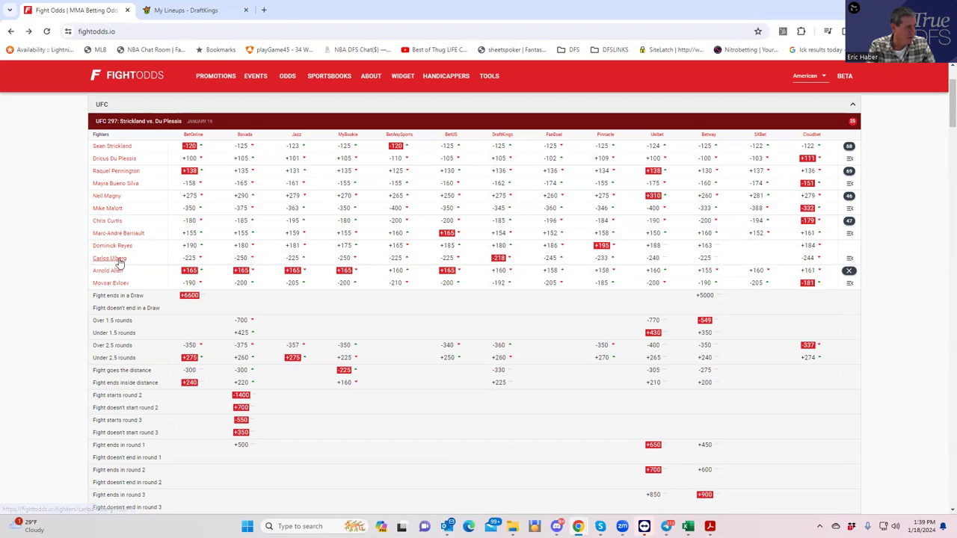
click(116, 247)
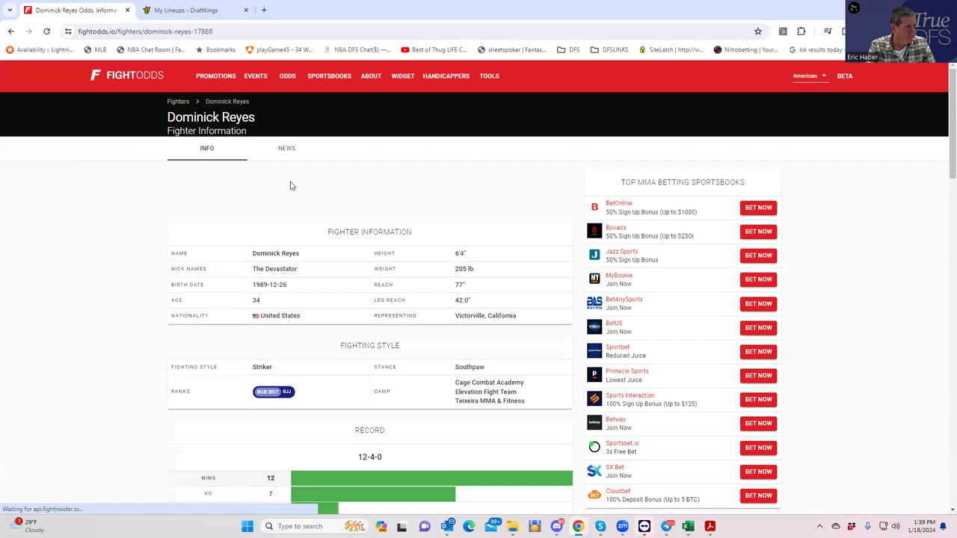
scroll(357, 273, down, 5)
scroll(369, 353, down, 1)
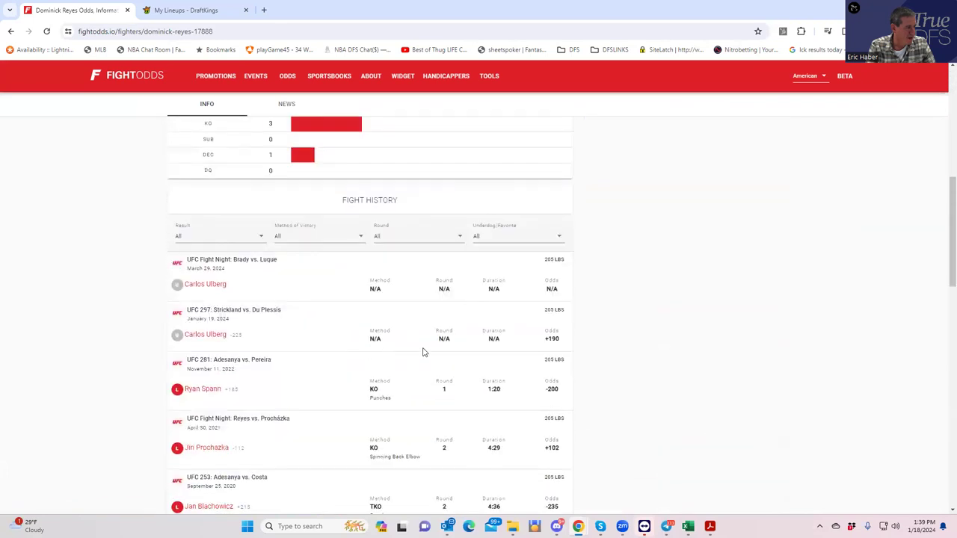
scroll(449, 391, down, 1)
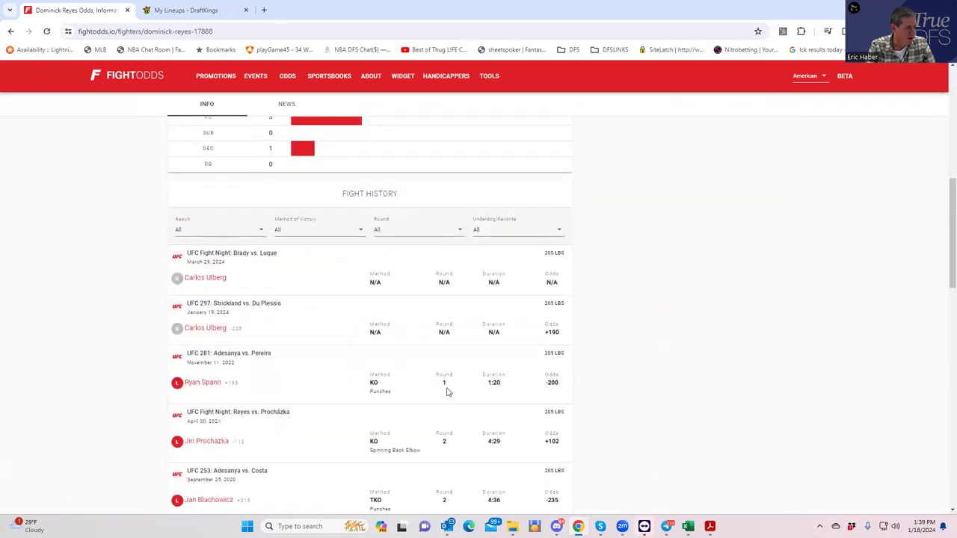
scroll(359, 348, up, 1)
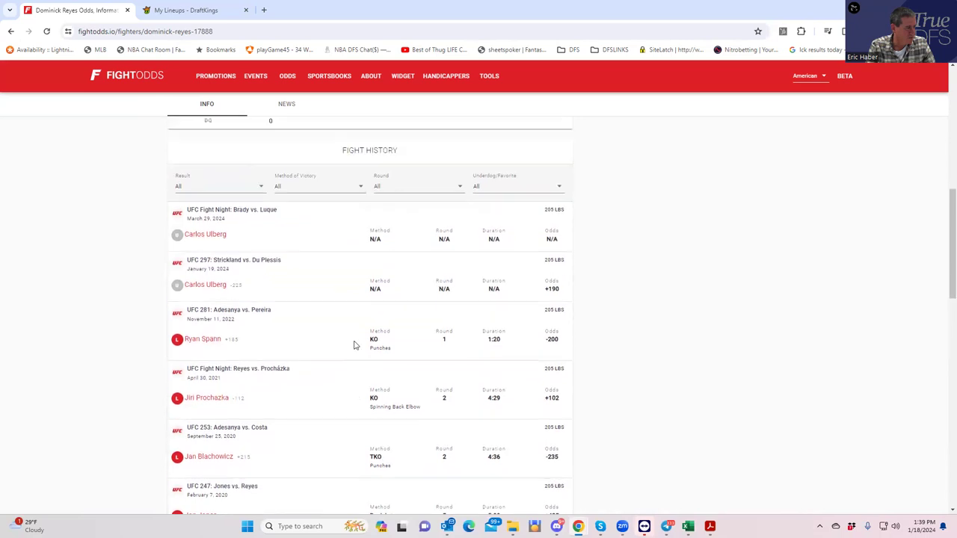
scroll(272, 352, up, 8)
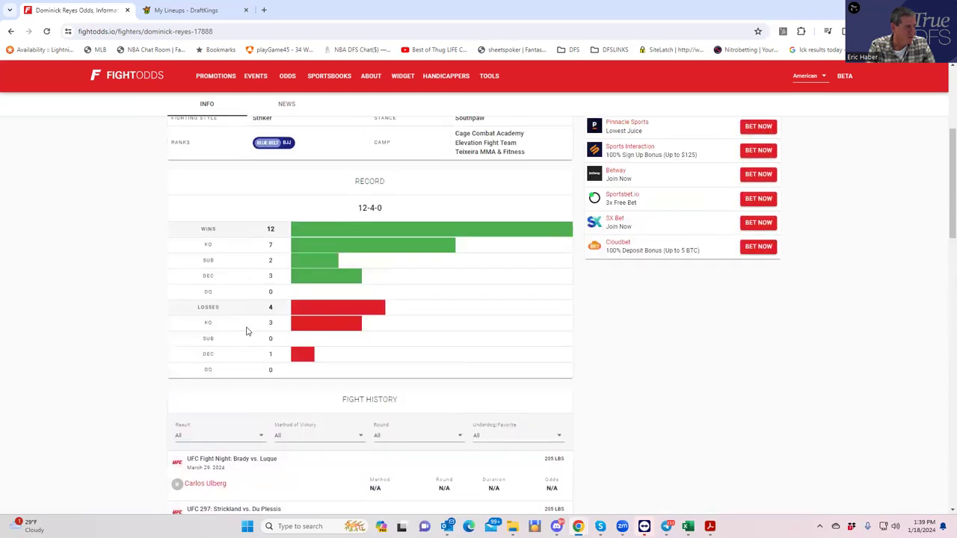
click(10, 31)
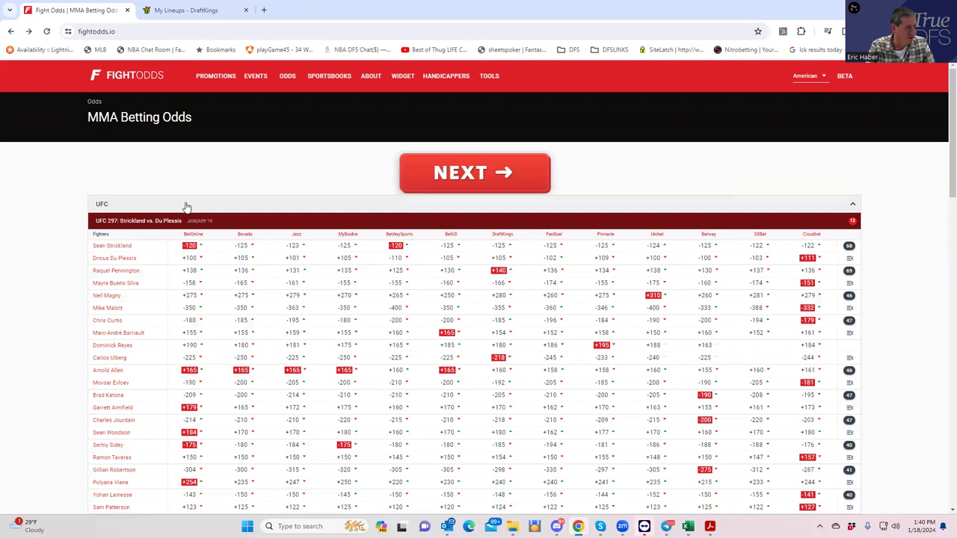
- Review the Chris Curtis vs. Marc-André Barriault prop odds on Fight Odds, and look up their DraftKings salaries
click(848, 323)
scroll(252, 398, down, 2)
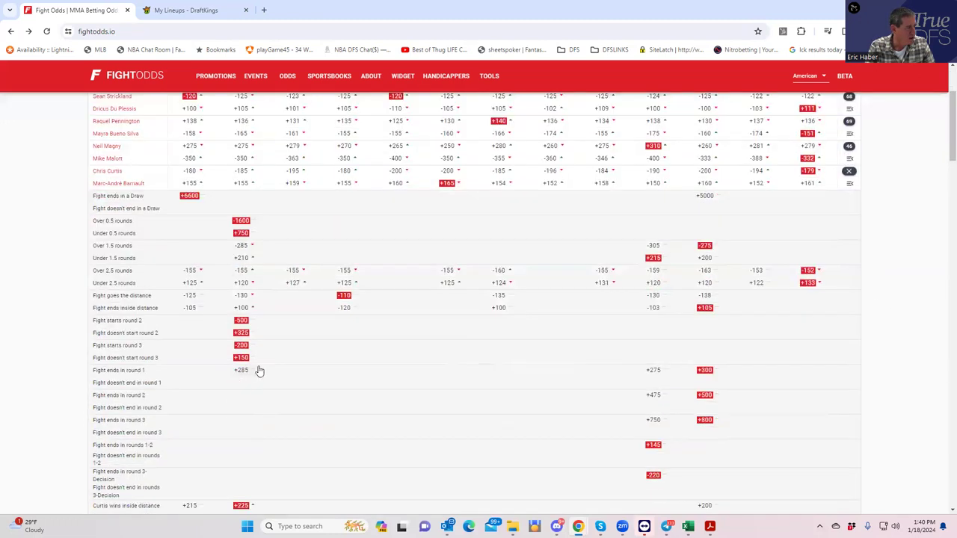
scroll(258, 371, down, 3)
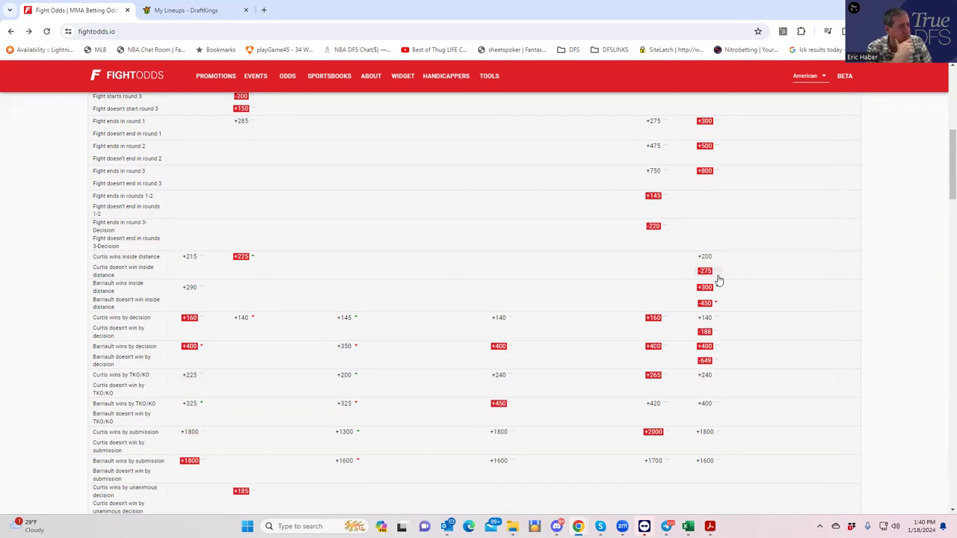
click(183, 10)
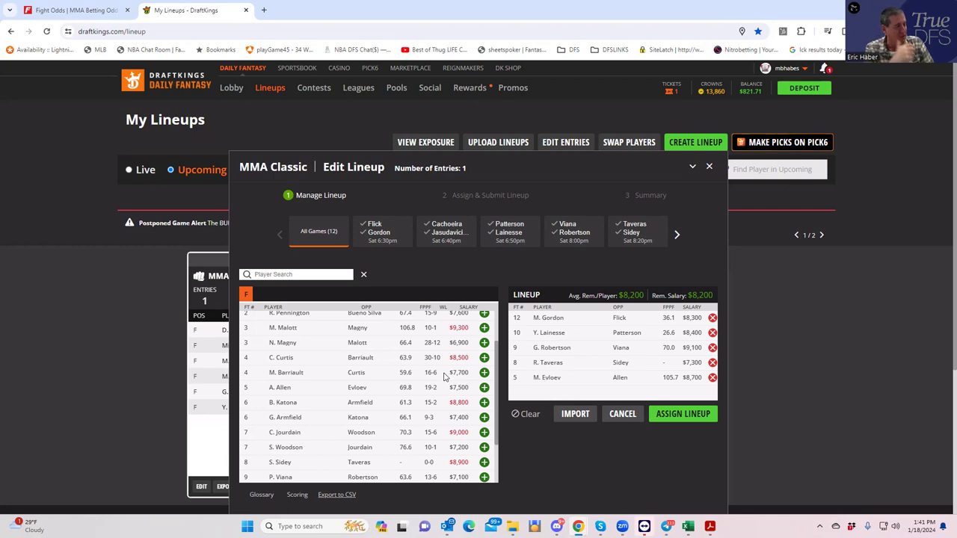
- Check the Malott and Magny salaries on DraftKings, and replace the Curtis vs. Barriault props on Fight Odds with those for Magny vs. Malott
scroll(337, 378, up, 2)
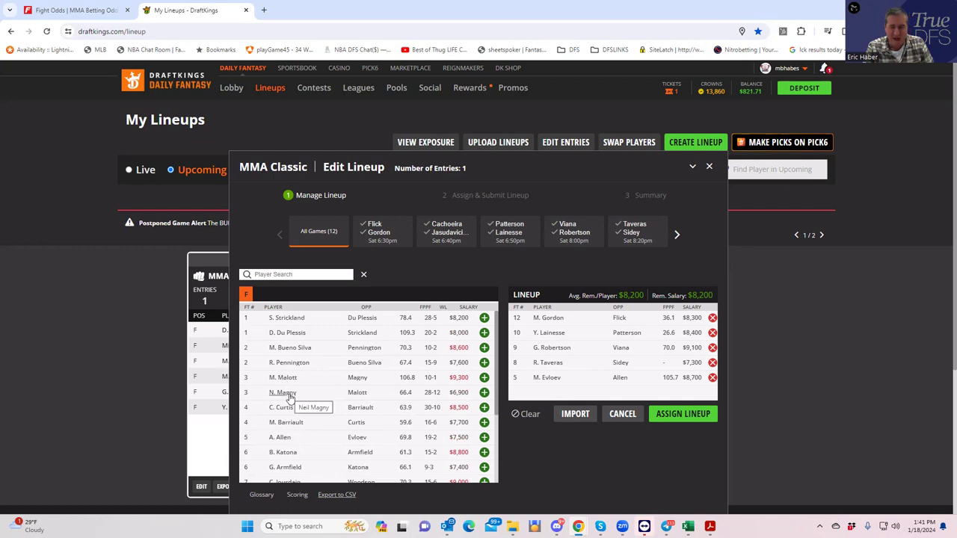
click(82, 10)
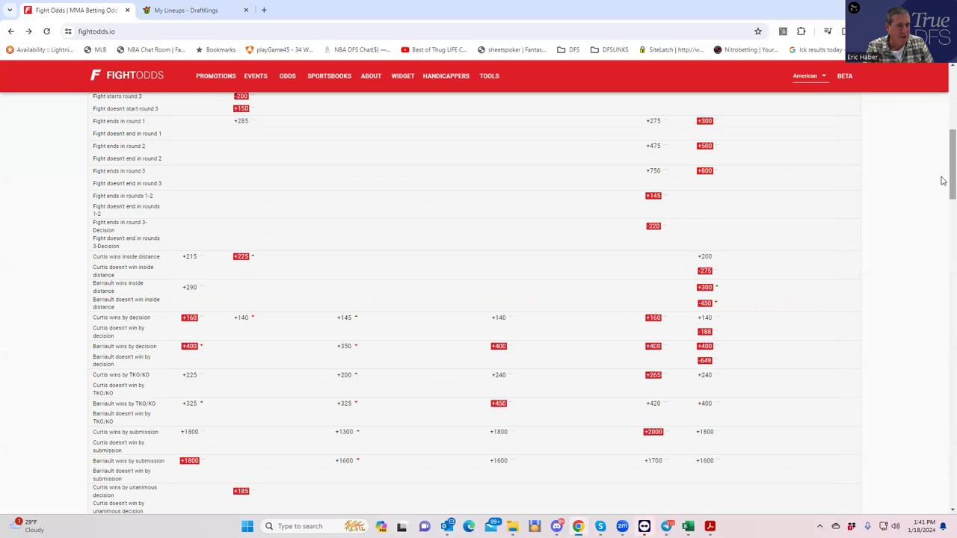
scroll(943, 125, up, 2)
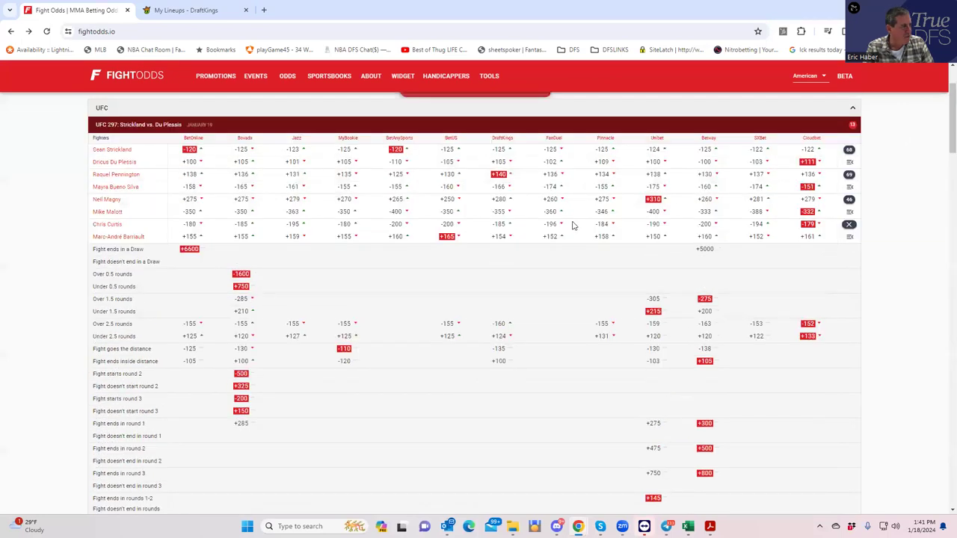
click(848, 224)
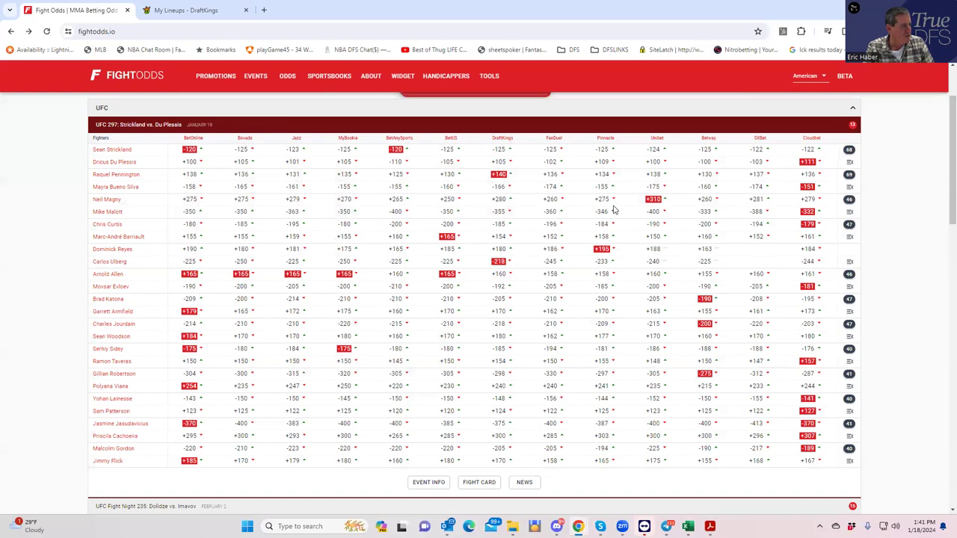
click(847, 202)
scroll(327, 359, down, 3)
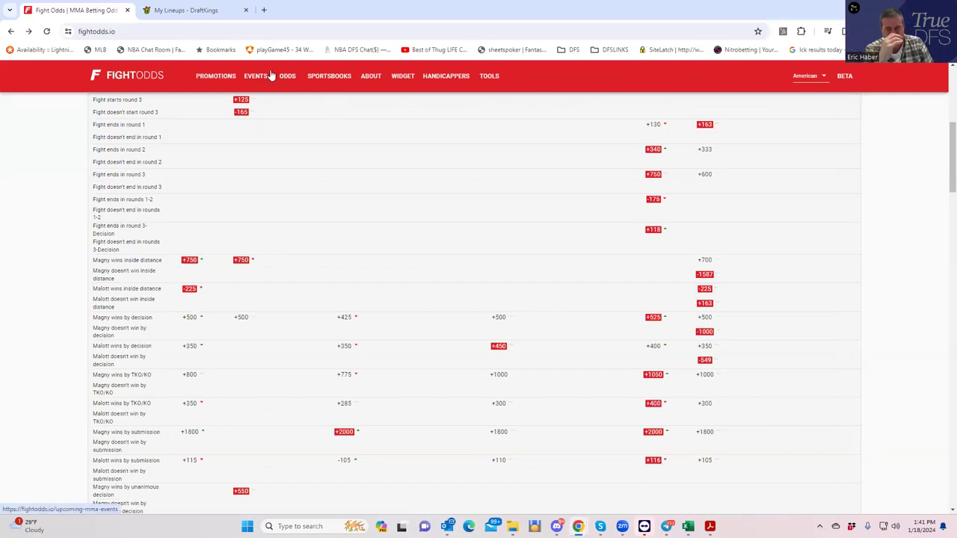
- Switch to DraftKings and add Mike Malott to the lineup at $9,300
click(185, 11)
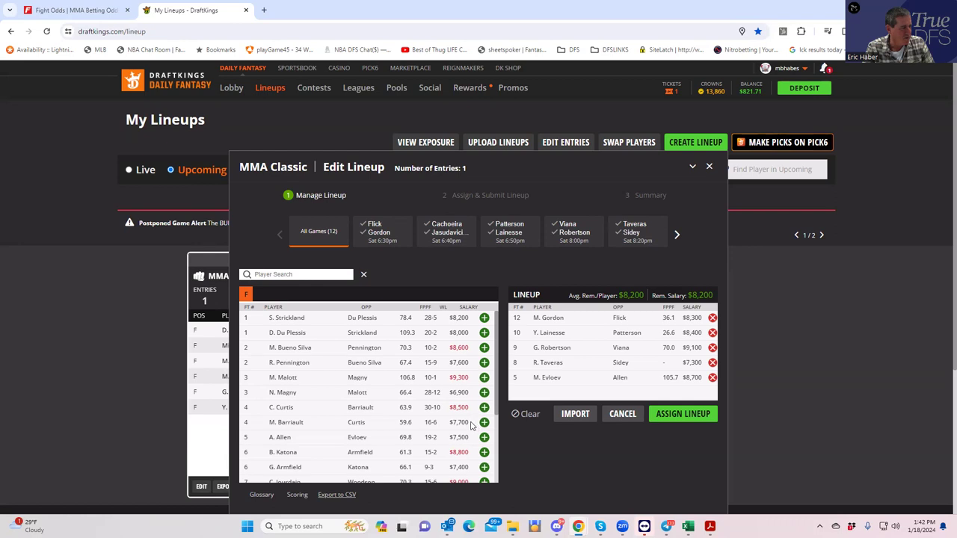
drag(497, 373, 492, 353)
click(484, 378)
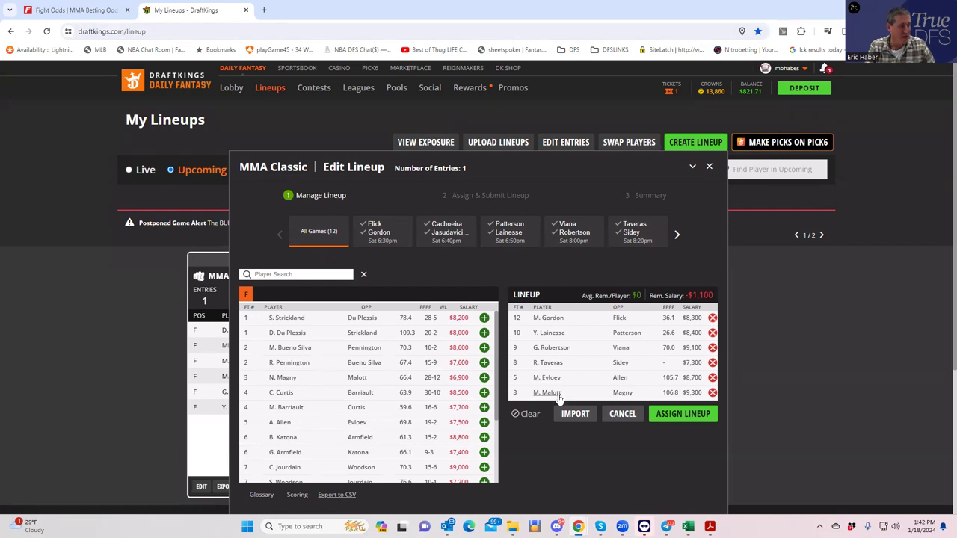
- Switch to Fight Odds, re-examine the Neil Magny vs. Mike Malott round and method-of-victory props, and collapse them
click(89, 10)
scroll(741, 237, up, 10)
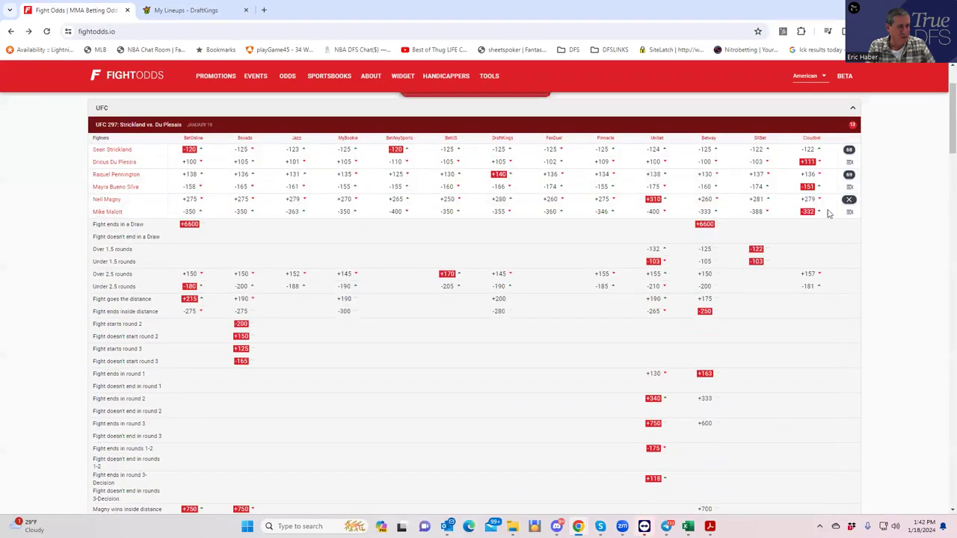
click(849, 200)
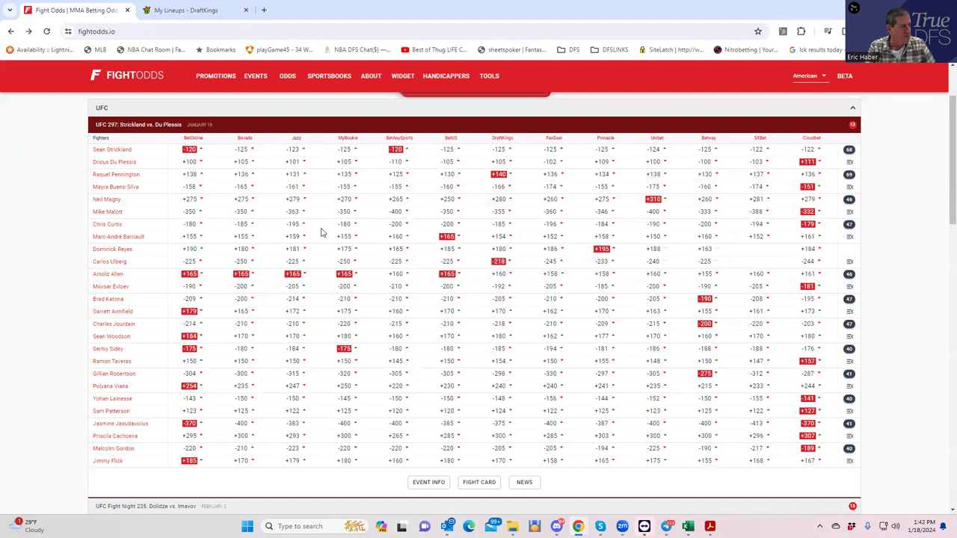
scroll(314, 247, up, 1)
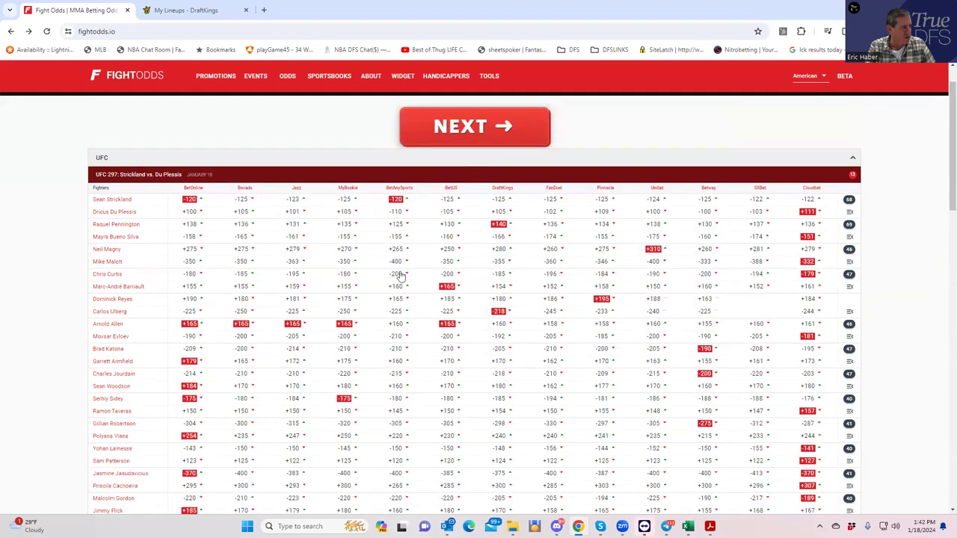
click(849, 249)
scroll(246, 359, down, 3)
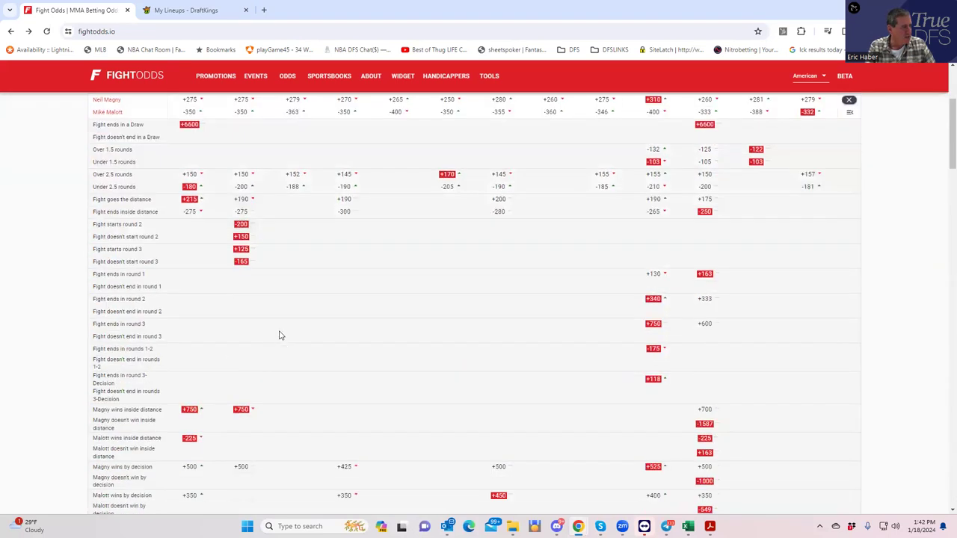
scroll(286, 348, down, 2)
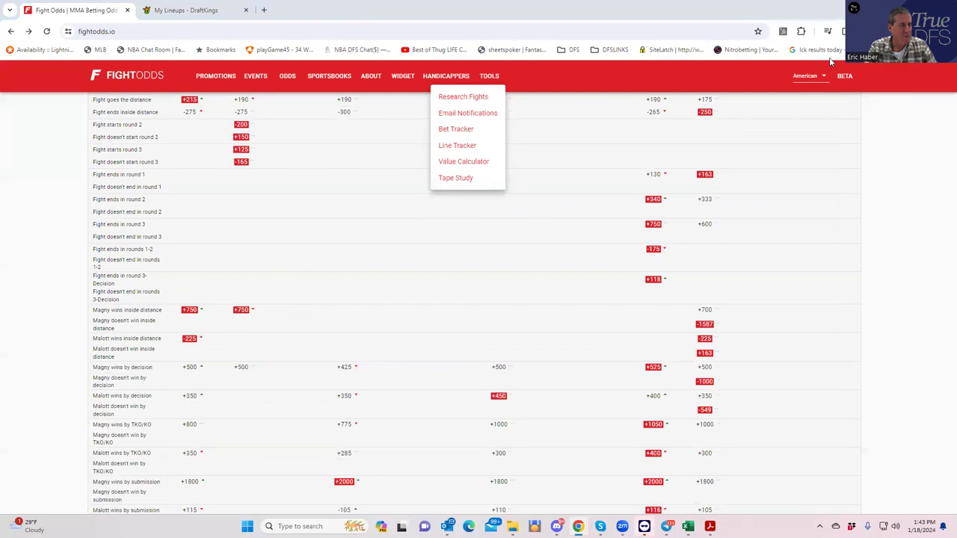
scroll(727, 273, up, 4)
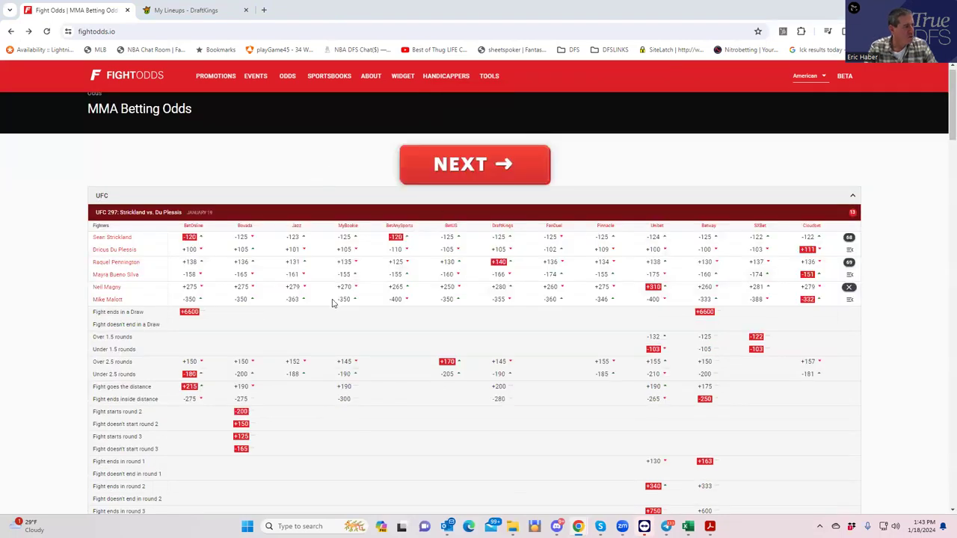
click(849, 287)
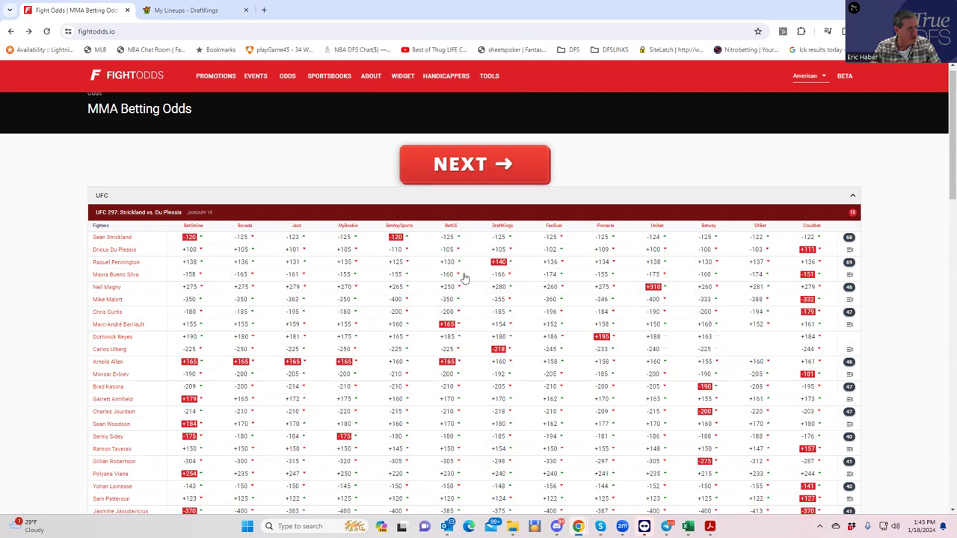
- Check the Bueno Silva and Pennington salaries on DraftKings, and examine the prop odds for their fight on Fight Odds
click(198, 12)
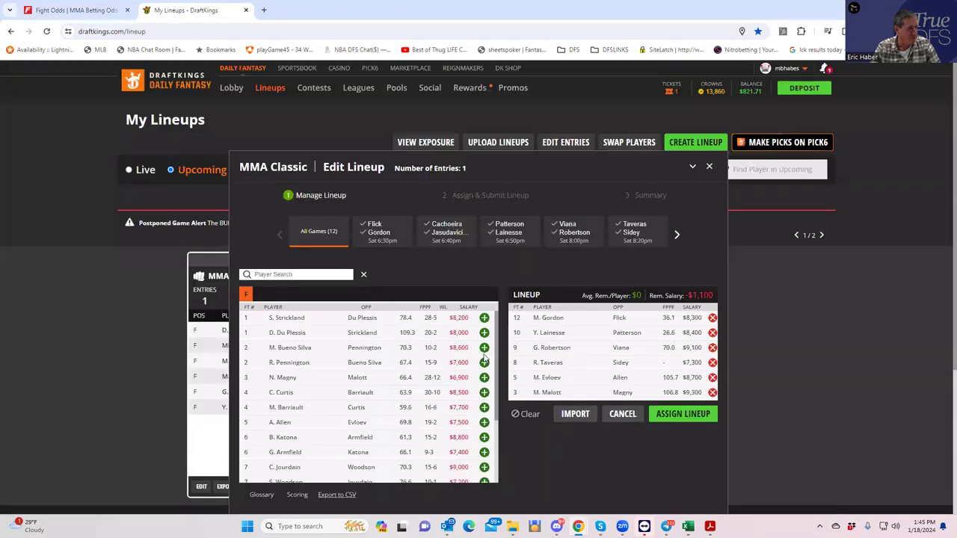
key(ctrl+Tab)
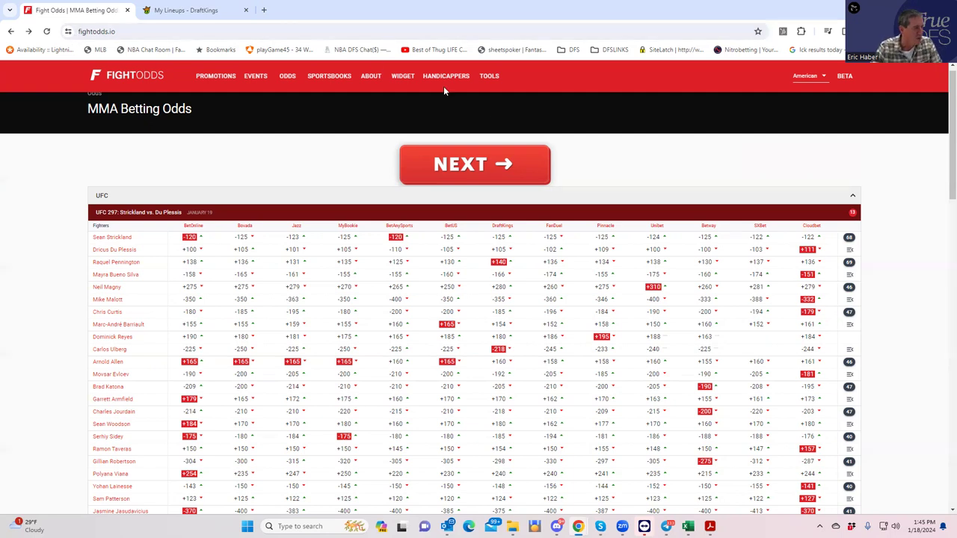
click(848, 267)
scroll(455, 405, down, 1)
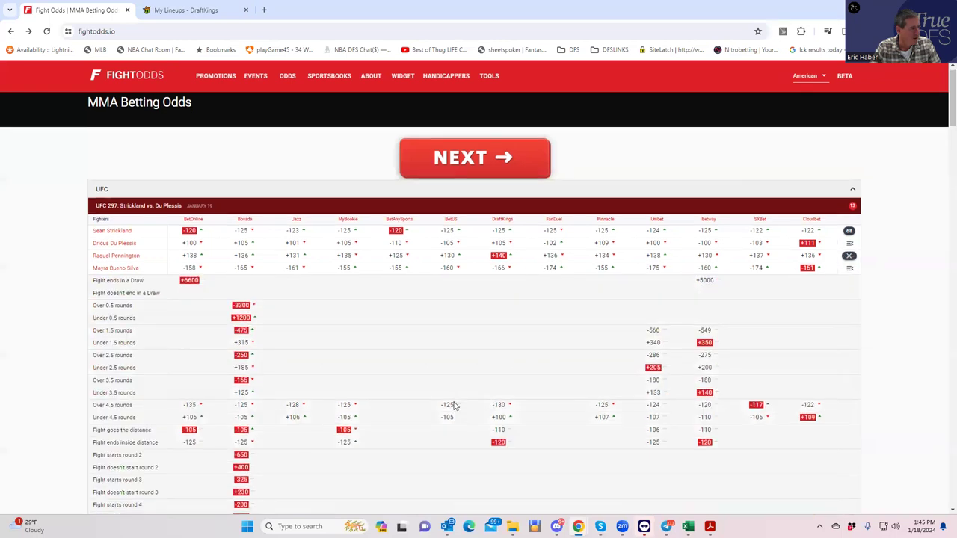
scroll(294, 411, down, 5)
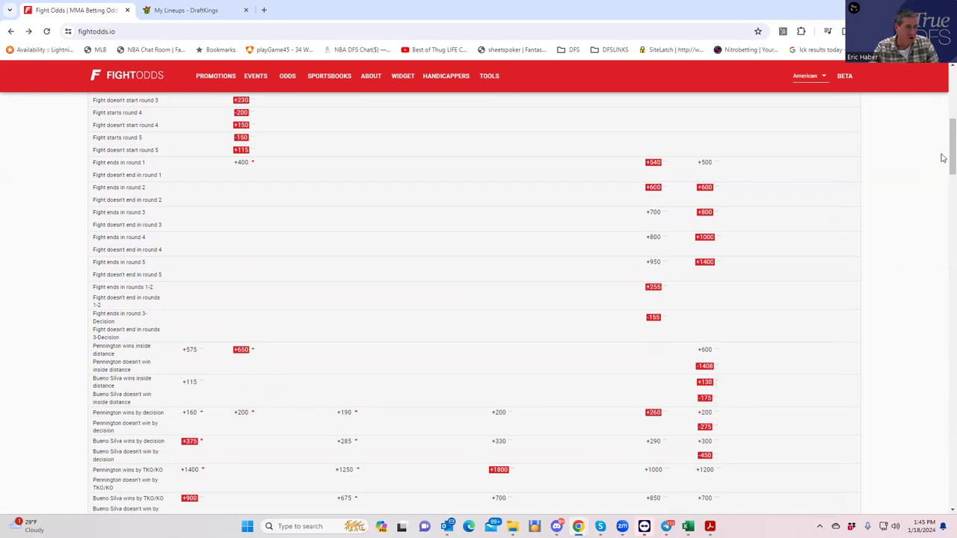
scroll(942, 130, up, 1)
scroll(942, 130, up, 4)
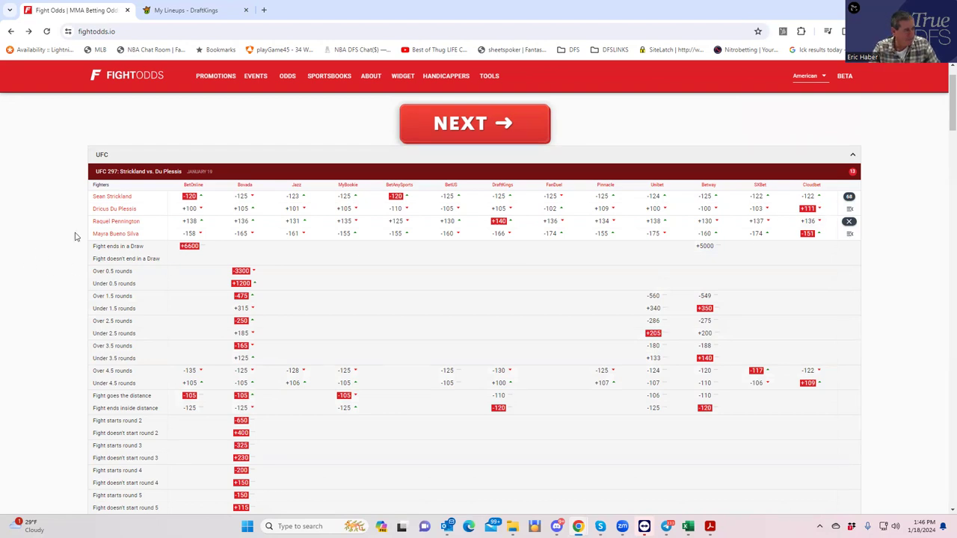
- Look at Raquel Pennington's fighter page, return to the odds table, and review the Pennington vs. Bueno Silva props again before collapsing them
click(116, 222)
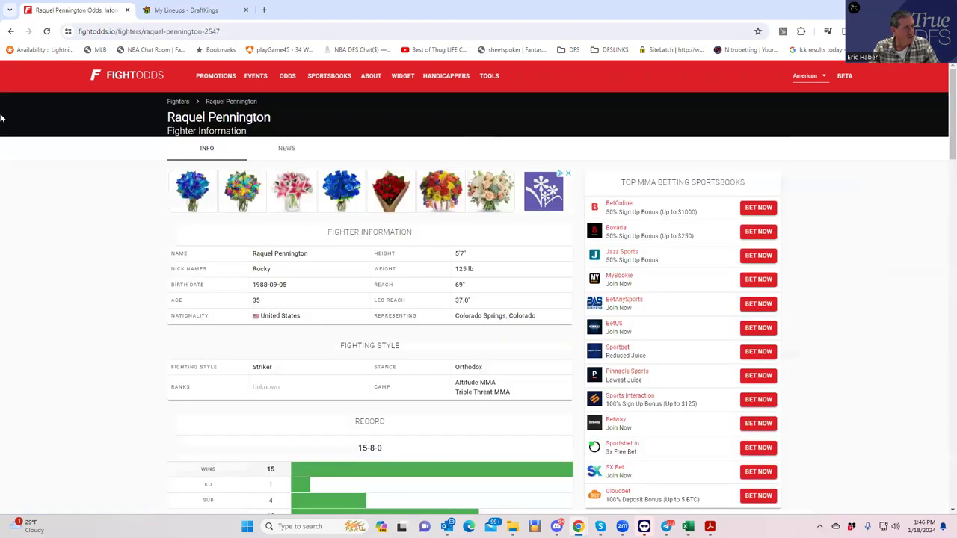
click(9, 34)
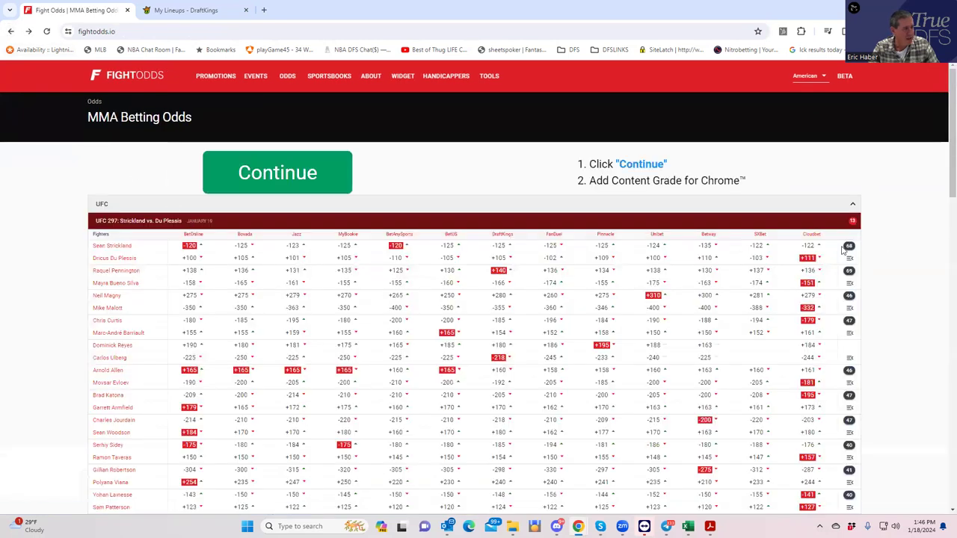
click(849, 270)
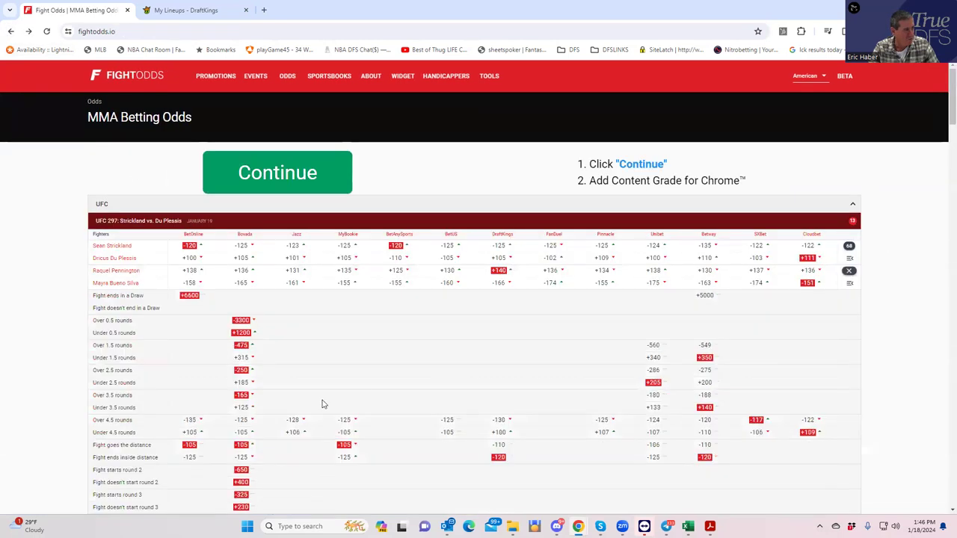
scroll(327, 406, down, 3)
scroll(327, 405, down, 3)
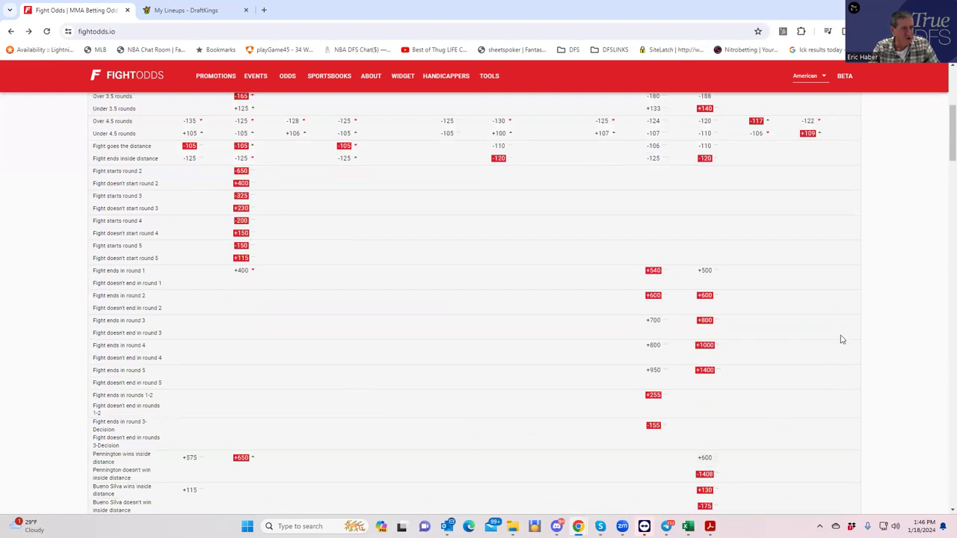
scroll(843, 329, up, 2)
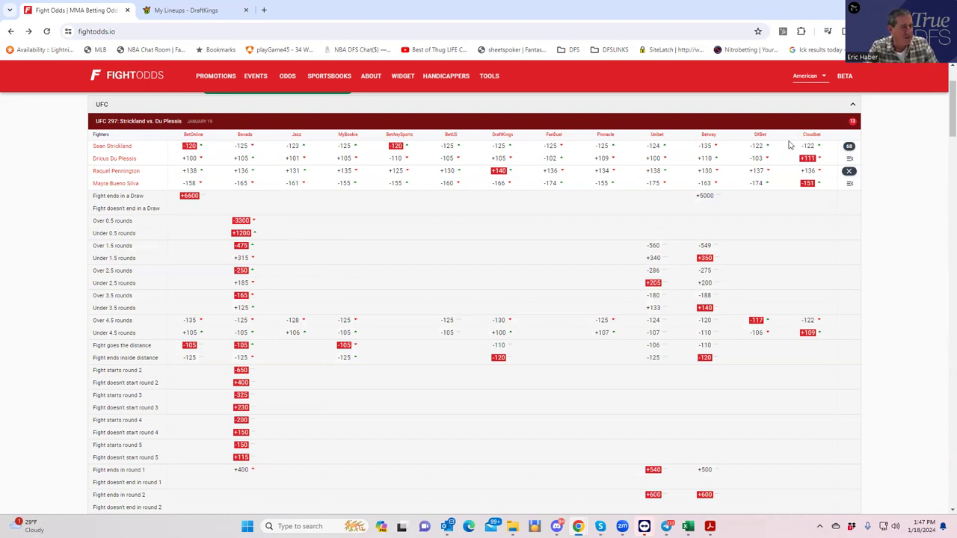
click(848, 171)
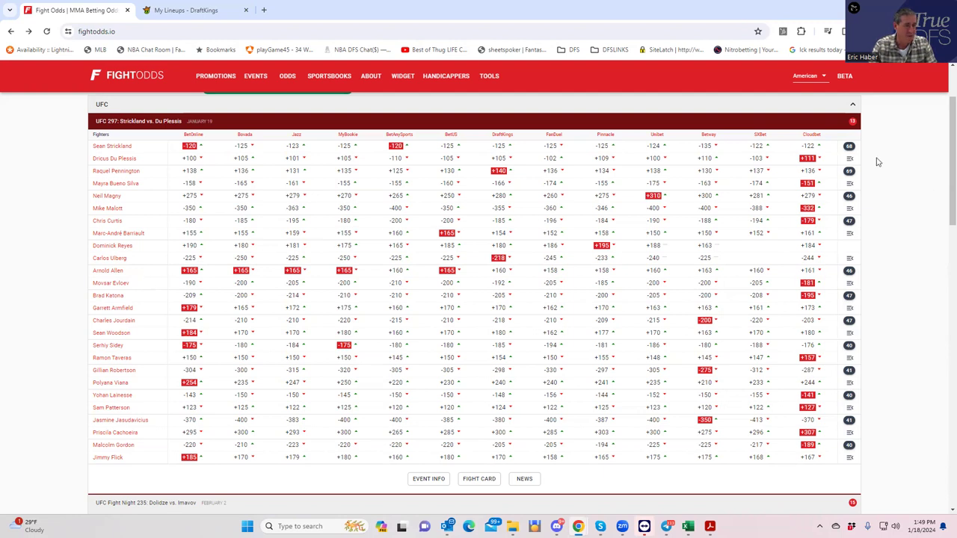
- Review the Sean Strickland vs. Dricus Du Plessis prop odds, including the inside-distance and decision lines, and collapse them
click(850, 150)
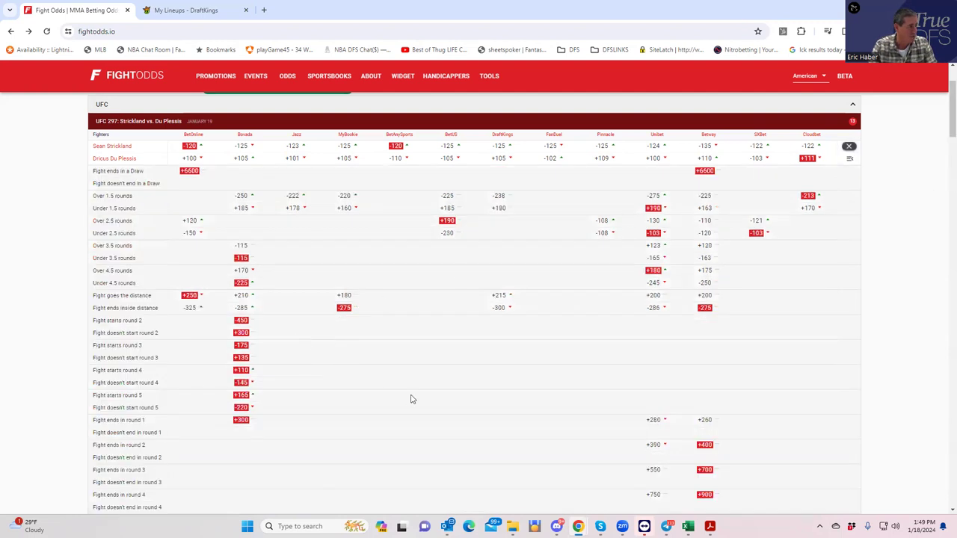
scroll(413, 409, down, 3)
scroll(413, 421, down, 2)
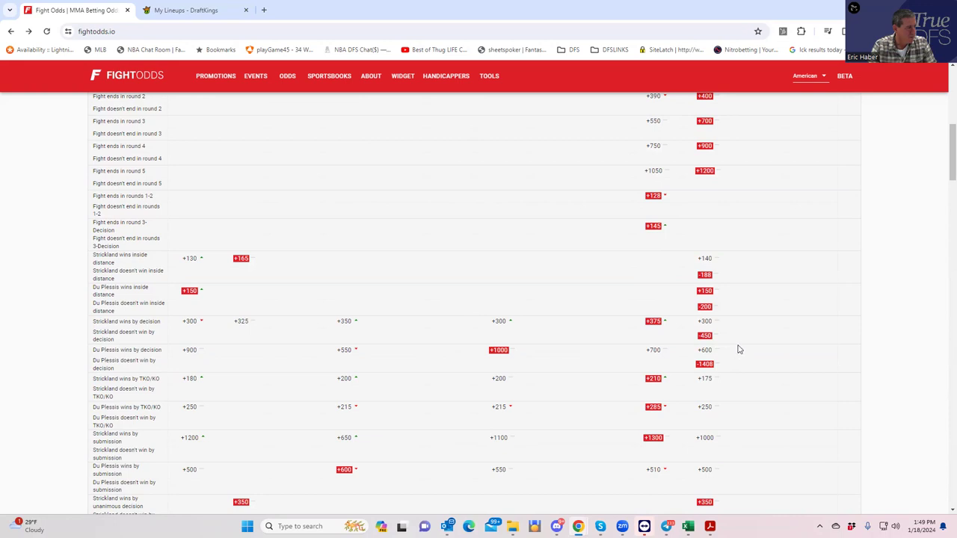
scroll(735, 350, up, 10)
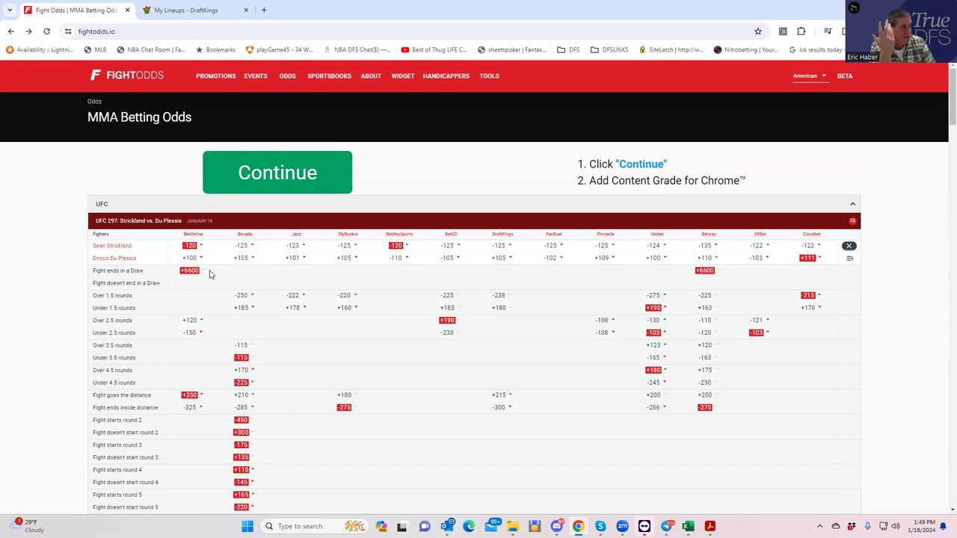
click(848, 246)
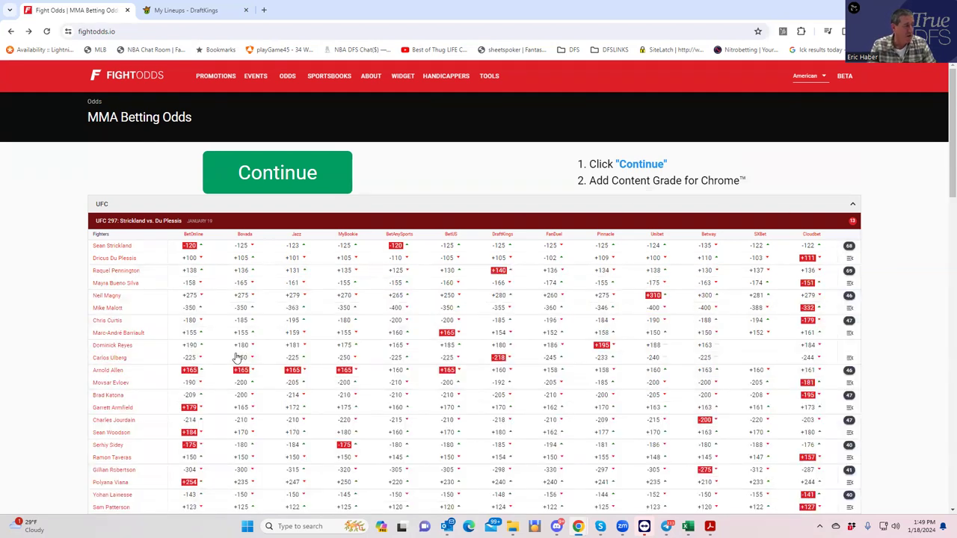
scroll(337, 400, down, 2)
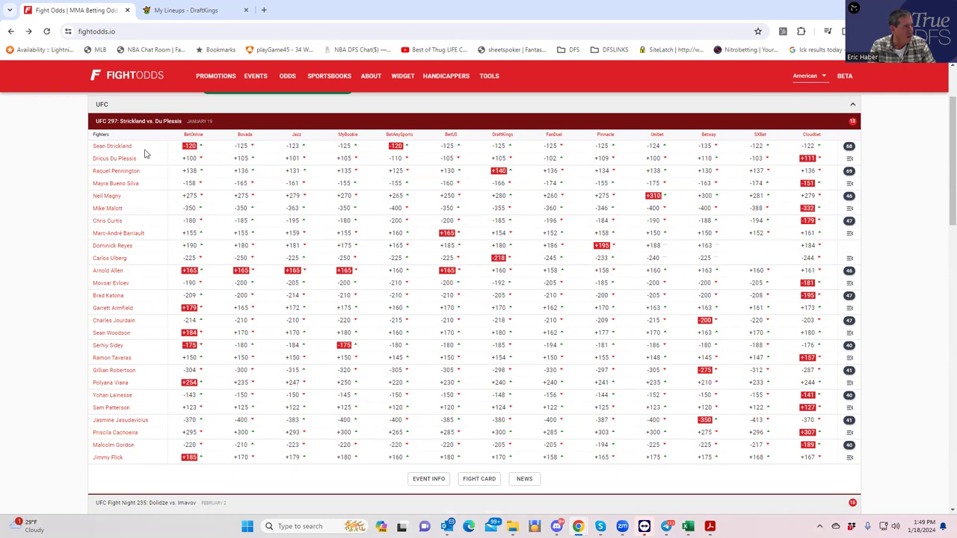
- Review Sean Strickland's fight log on DraftKings, and replace Mike Malott with Strickland in the lineup
click(224, 11)
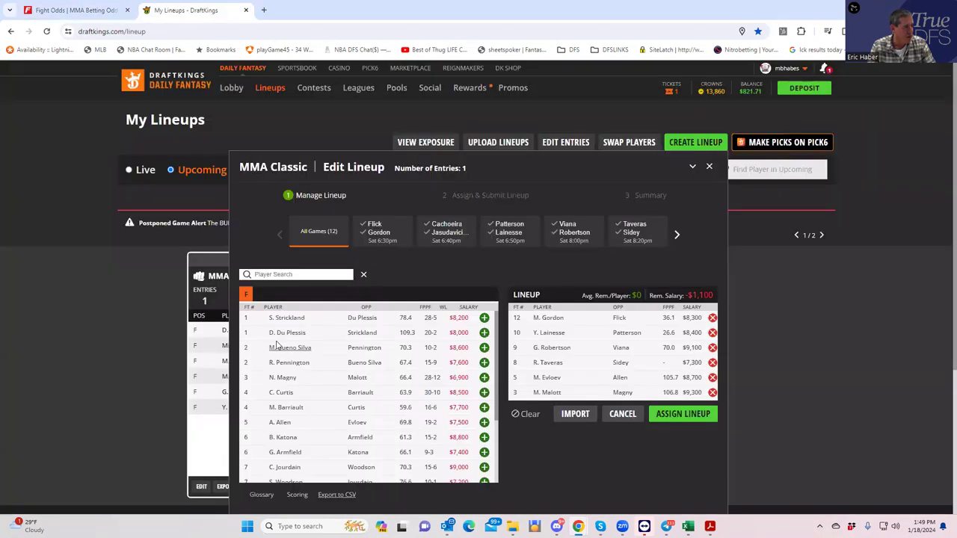
click(295, 318)
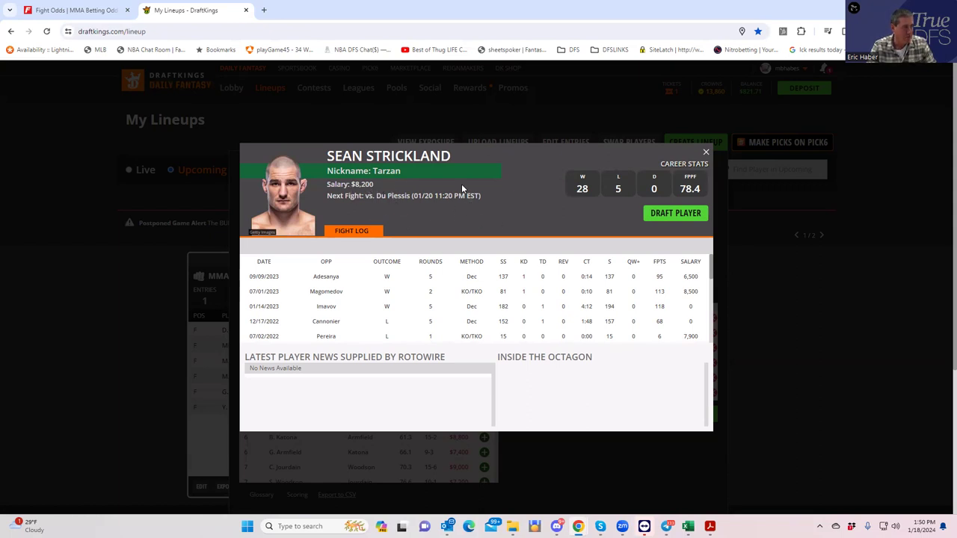
click(706, 153)
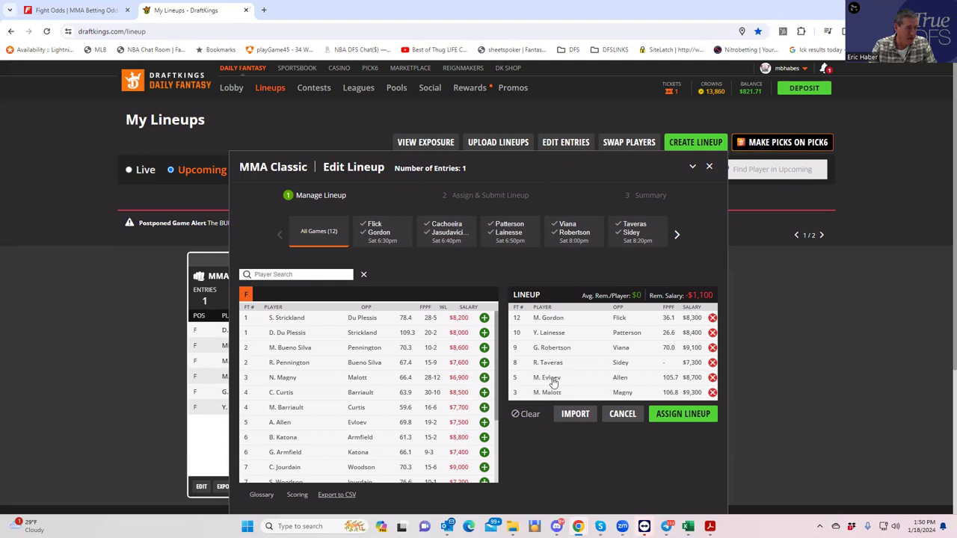
click(712, 392)
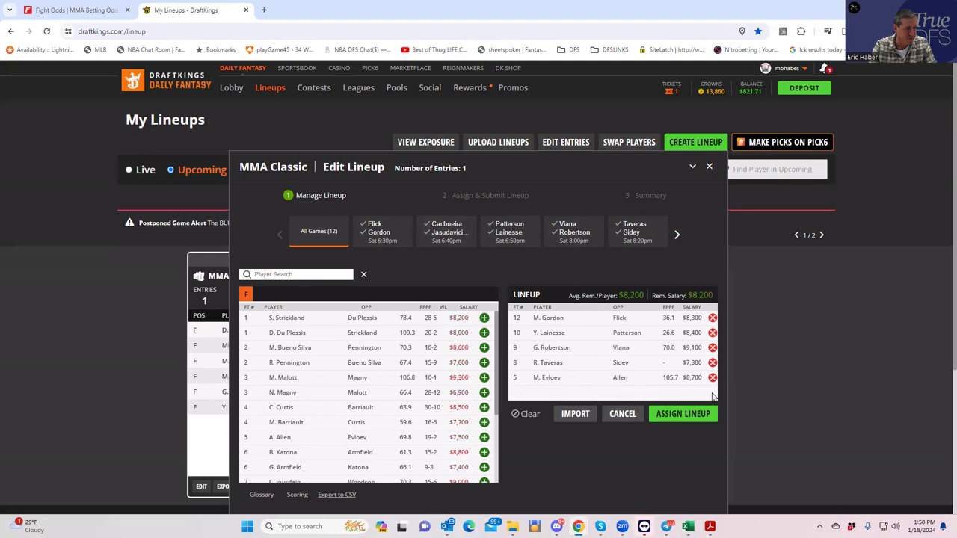
click(483, 318)
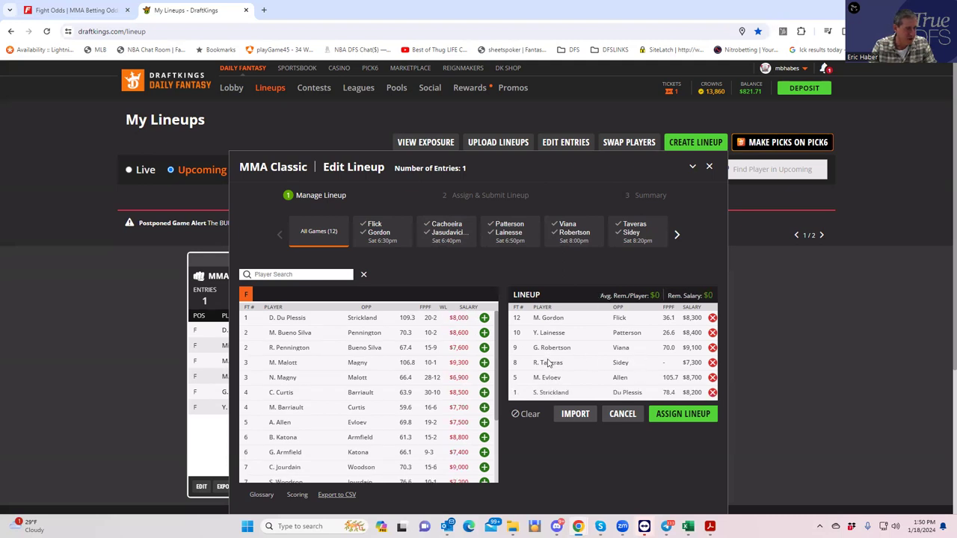